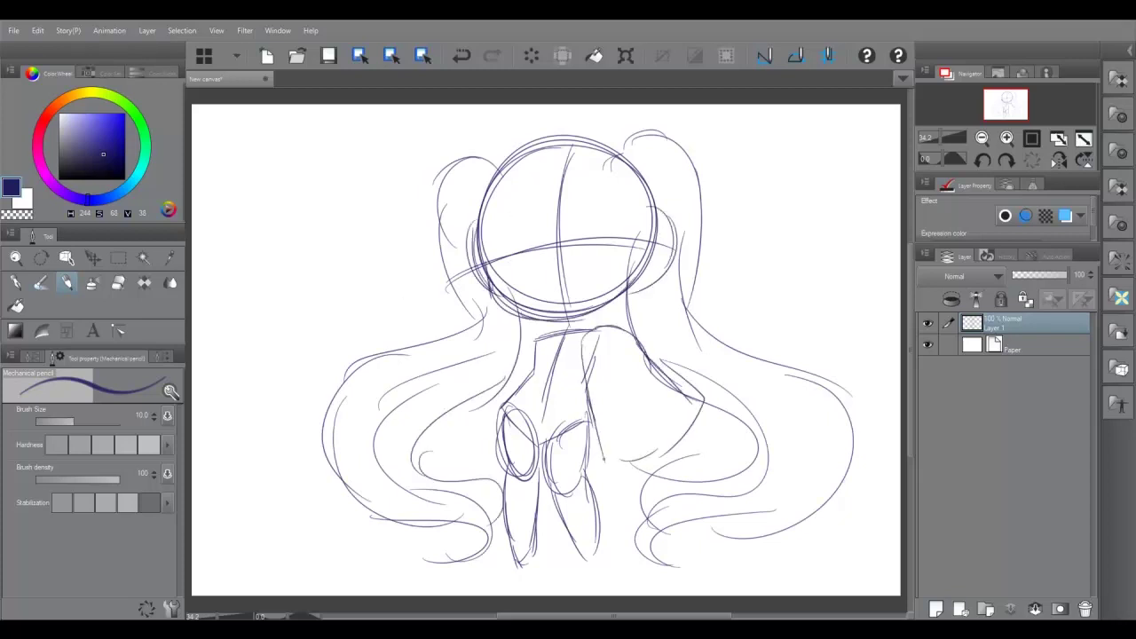
Fade the sketch layer to about 21% opacity, add a new layer and set a size 25 textured pen for inking
left_click_drag(1079, 275, 1048, 276)
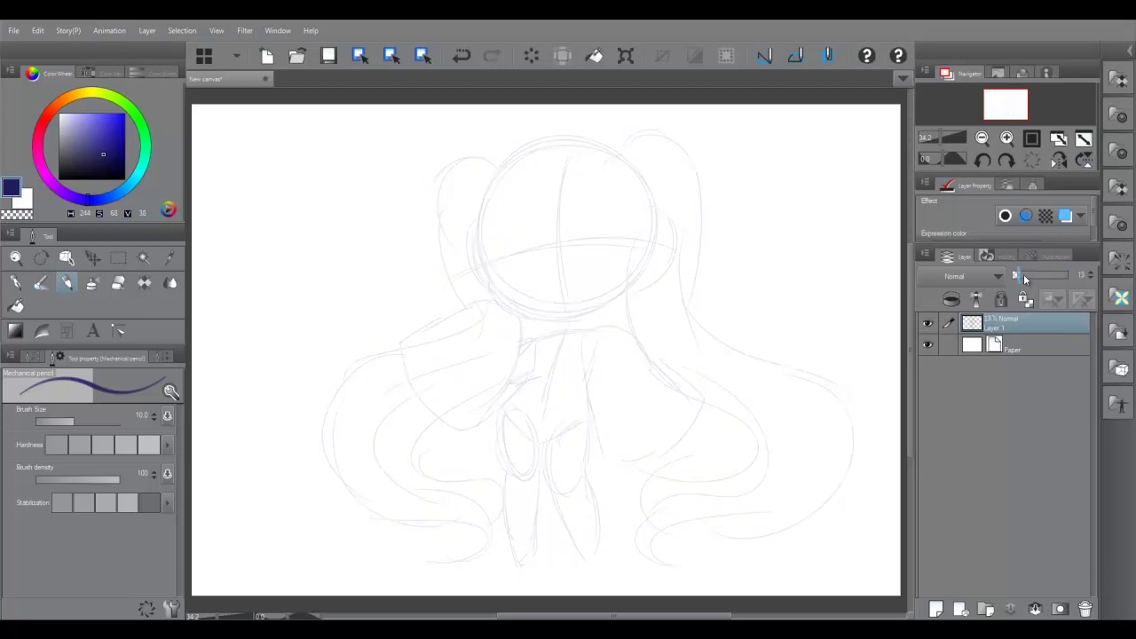
left_click(935, 609)
key("p")
scroll(560, 157, "up", 5)
left_click(78, 357)
left_click(133, 448)
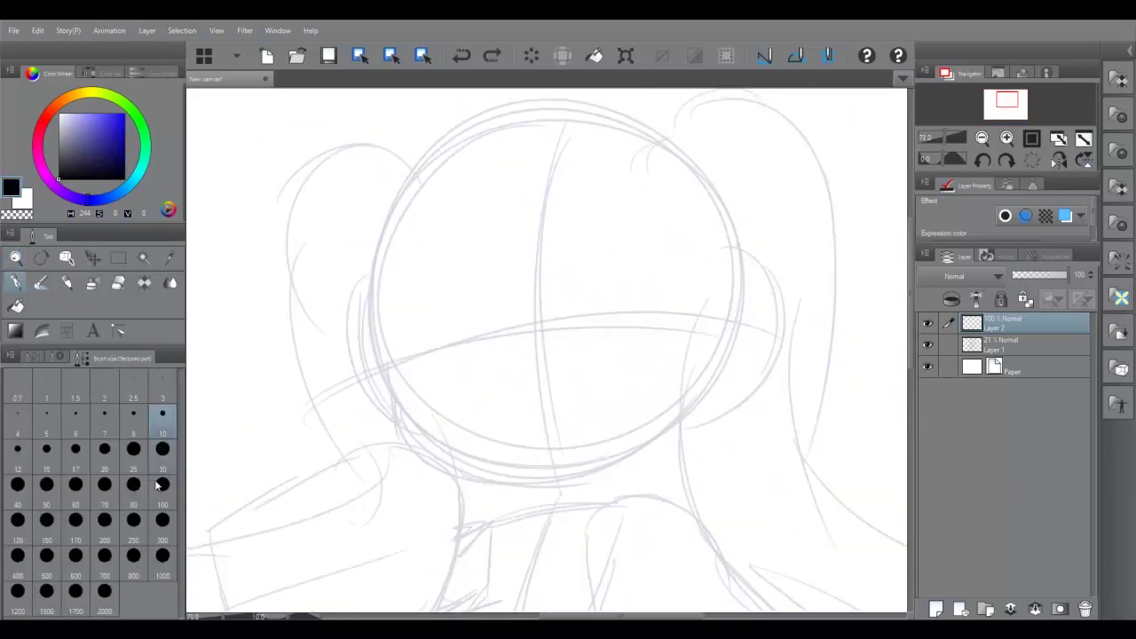
left_click_drag(398, 343, 468, 326)
mouse_move(391, 369)
left_mouse_down()
mouse_move(463, 329)
mouse_move(487, 330)
left_mouse_up()
key("ctrl+z")
key("ctrl+z")
key("h")
left_click_drag(701, 331, 715, 361)
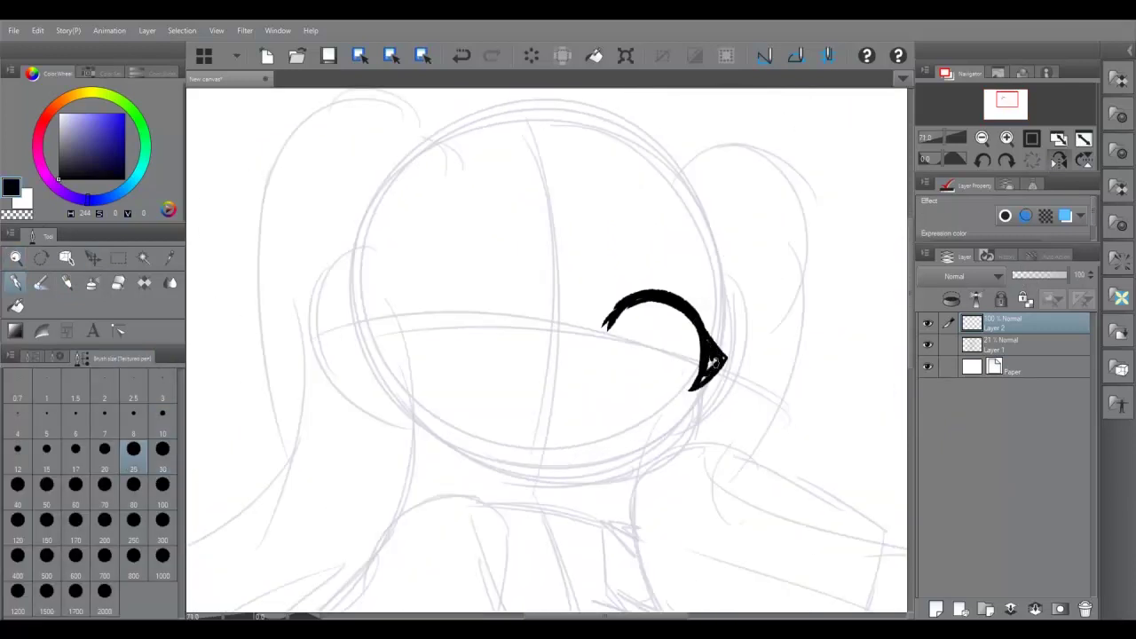
left_click_drag(607, 321, 702, 334)
key("h")
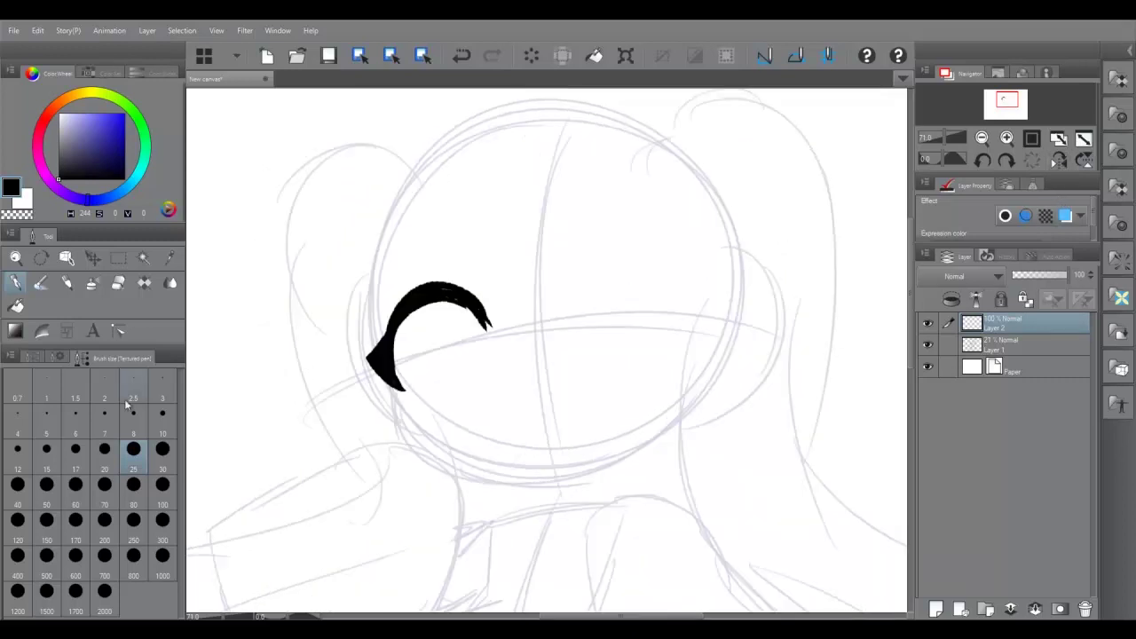
left_click_drag(449, 347, 450, 354)
key("ctrl+z")
key("ctrl+z")
key("ctrl+z")
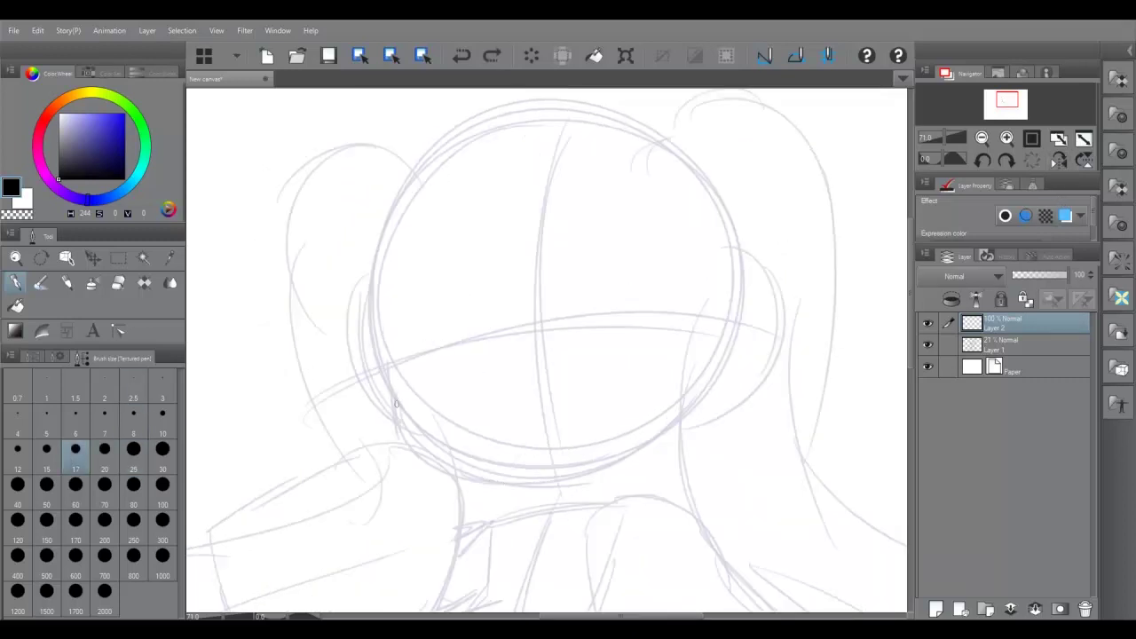
Ink the jawline over the sketch at pen size 15 and draw a small open mouth on the lower face
left_click_drag(526, 484, 690, 411)
key("bracketleft")
key("ctrl+z")
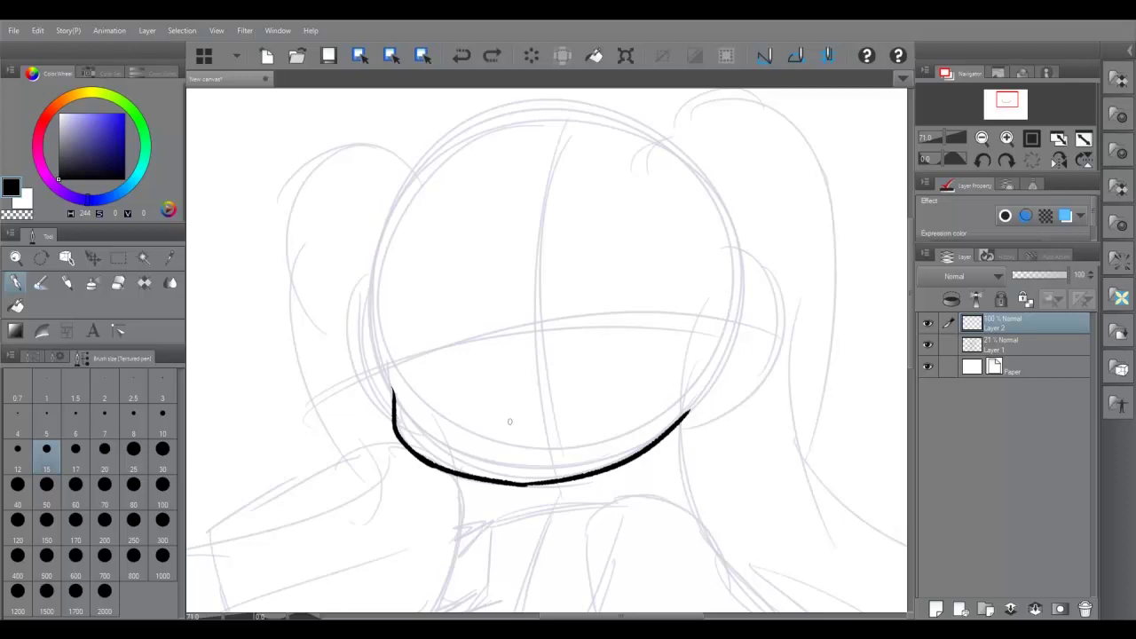
left_click_drag(545, 409, 531, 443)
key("h")
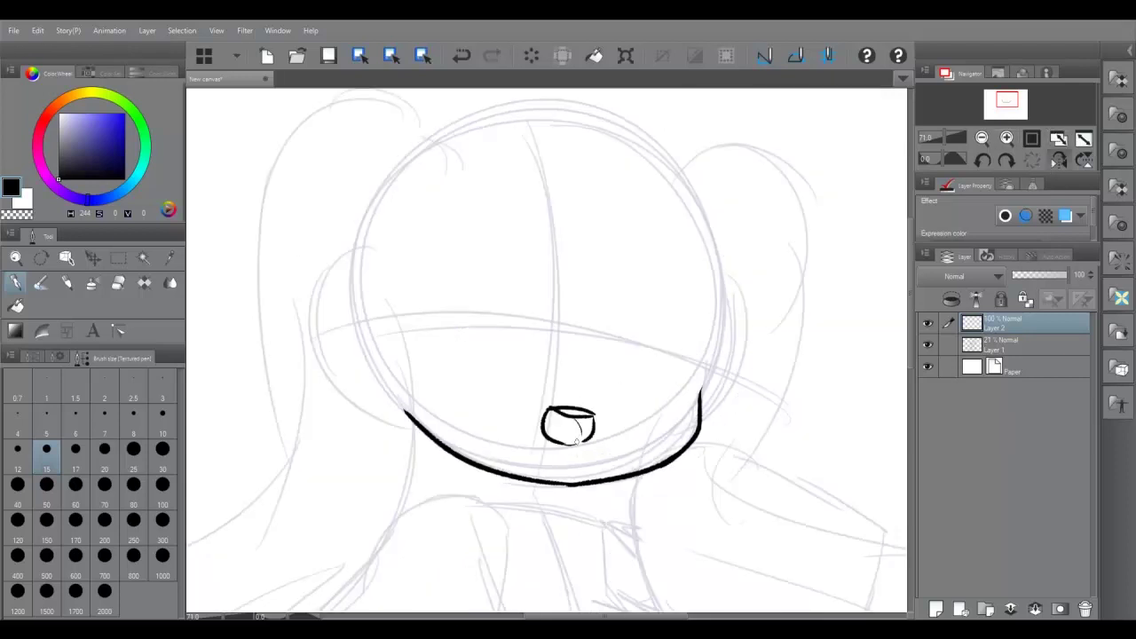
Ink two solid vertical oval eyes at pen size 25, then reduce the pen to 15 for thin lash strokes
left_click(133, 449)
key("h")
mouse_move(436, 312)
left_mouse_down()
mouse_move(434, 378)
mouse_move(436, 366)
left_mouse_up()
left_click_drag(622, 284, 619, 297)
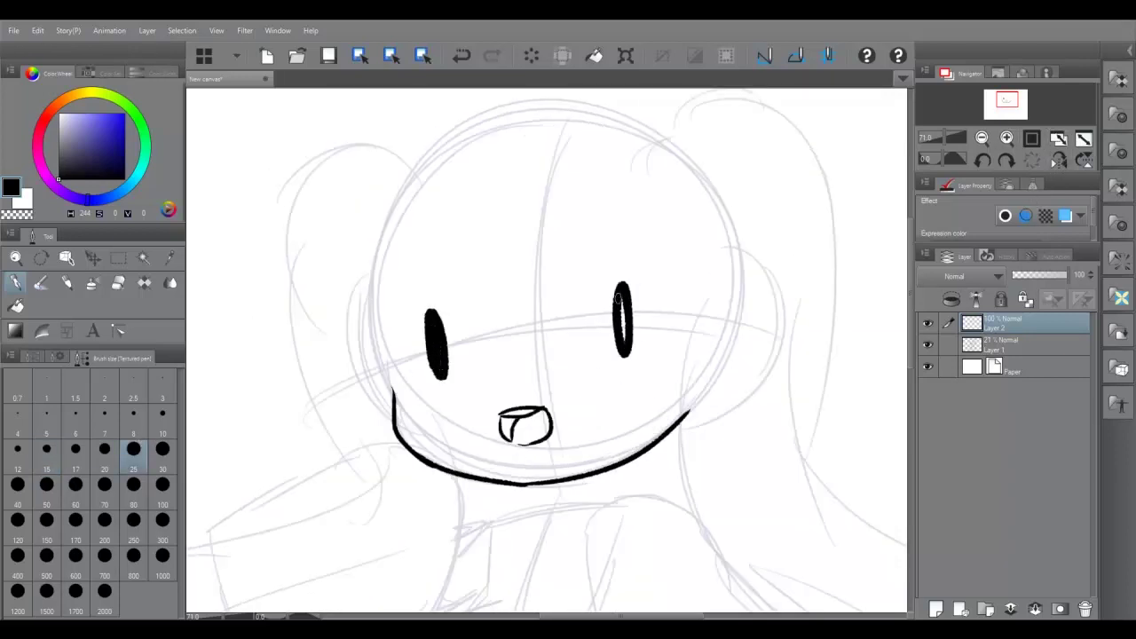
key("ctrl+z")
key("ctrl+z")
key("bracketleft")
key("bracketleft")
key("bracketleft")
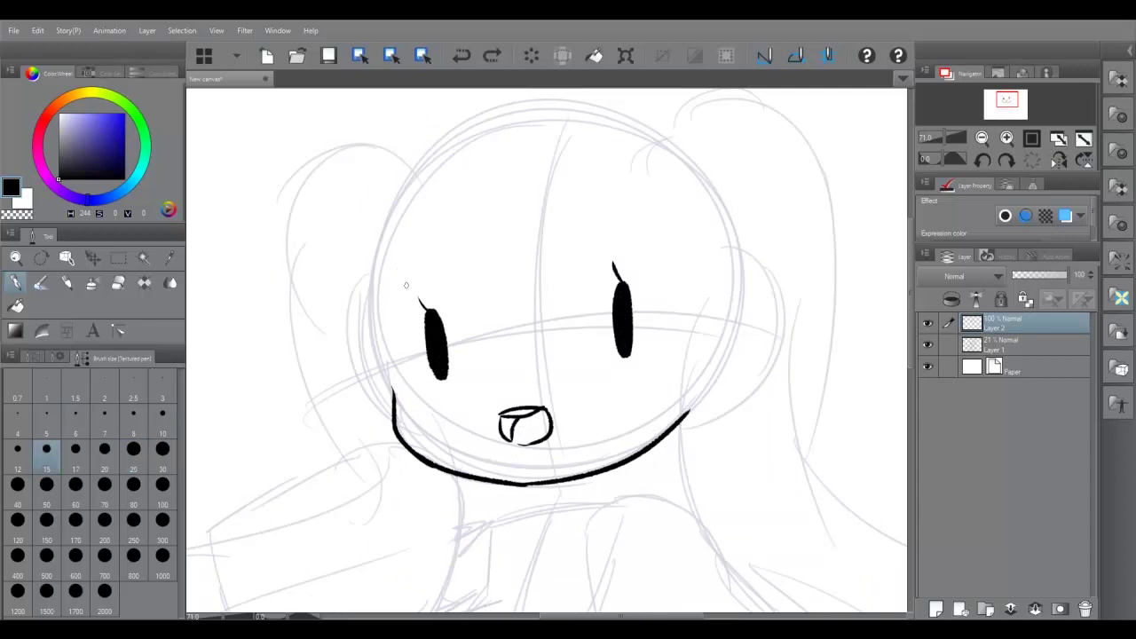
Ink the pointed central bangs across the forehead and the fringe strand beside the left eye
left_click_drag(469, 166, 440, 265)
left_click_drag(464, 217, 507, 337)
left_click_drag(470, 275, 602, 359)
left_click_drag(542, 191, 591, 357)
left_click_drag(437, 254, 366, 335)
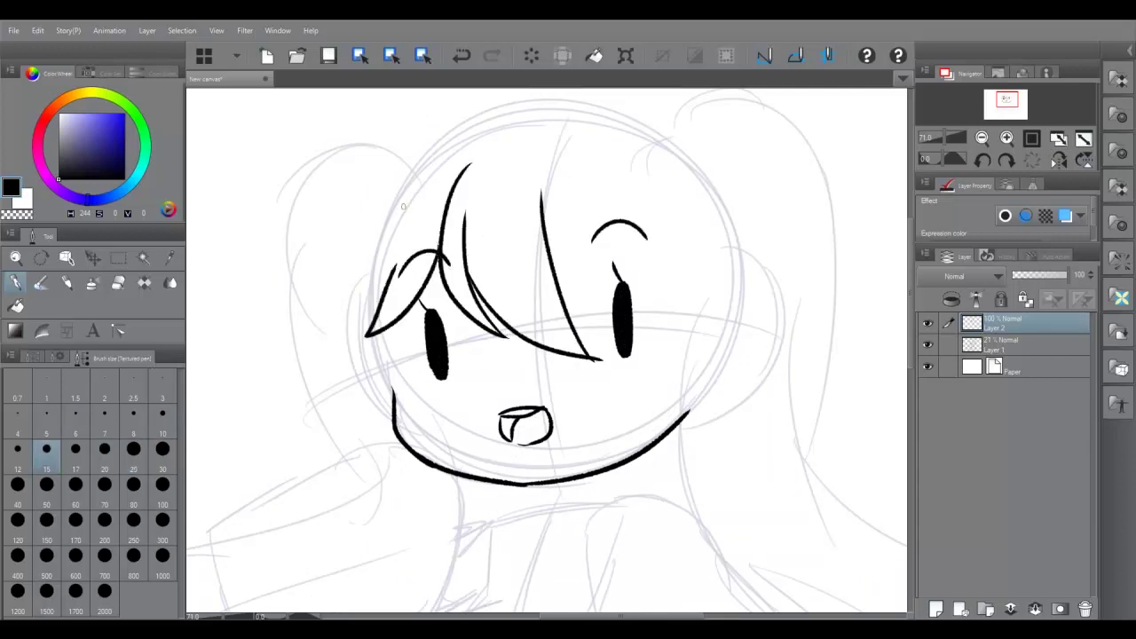
Ink the outer hair contour and short side locks on the face's left side, ending in points below the jaw
left_click_drag(435, 153, 359, 411)
left_click_drag(348, 298, 362, 414)
left_click_drag(376, 343, 413, 404)
left_click_drag(350, 410, 406, 506)
left_click_drag(438, 468, 462, 508)
Ink the swept bang over the right eye and the side hair curving down to the right jaw
left_click_drag(542, 191, 685, 314)
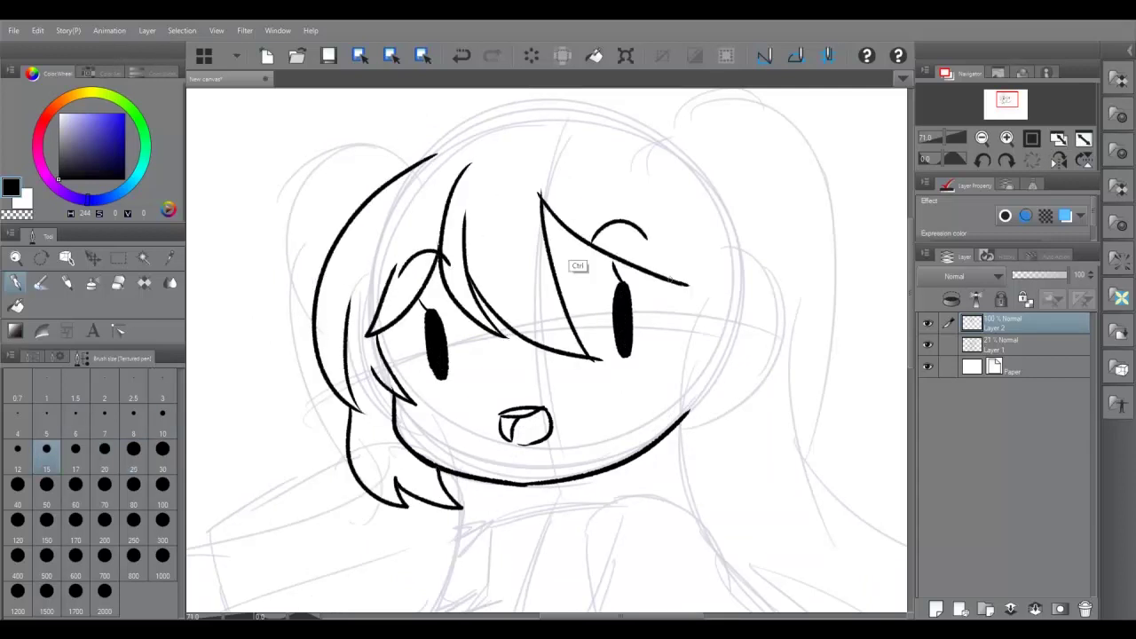
left_click_drag(695, 158, 663, 465)
key("h")
left_click_drag(417, 165, 355, 444)
left_click_drag(391, 391, 471, 462)
left_click_drag(480, 257, 400, 453)
left_click_drag(419, 306, 399, 328)
Ink the rounded crown of the head, joining the hair contours of both sides
scroll(919, 336, "down", 5)
scroll(919, 335, "up", 5)
left_click_drag(454, 246, 507, 233)
key("ctrl+z")
key("ctrl+z")
left_click_drag(391, 277, 566, 210)
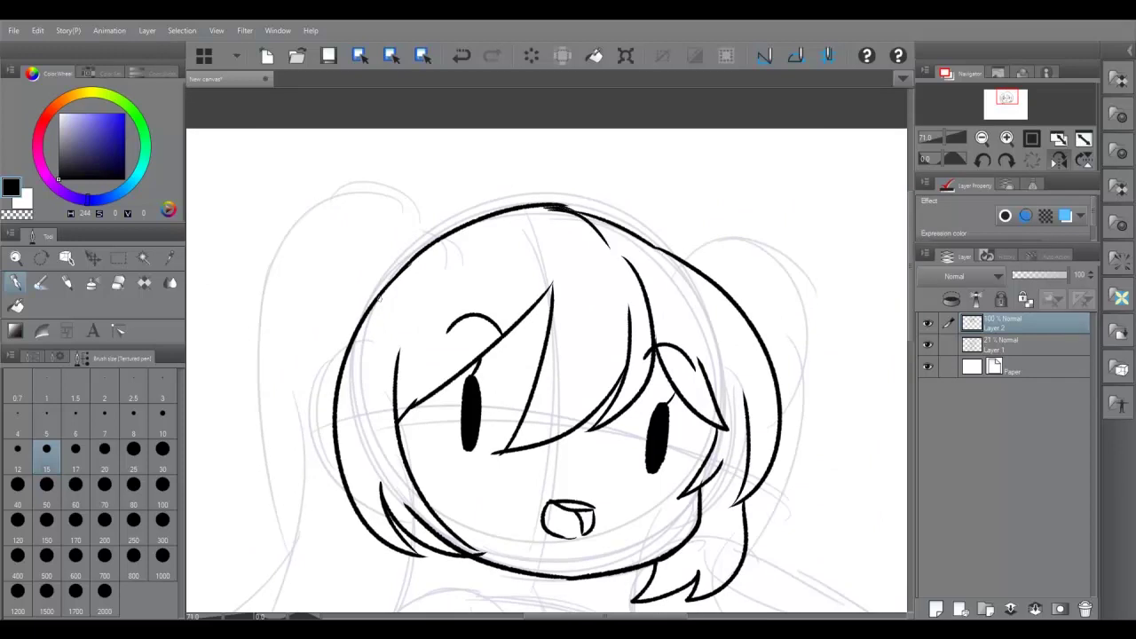
Ink the headphone ear cup on the right side, the headband over the crown and the two blocky hair ties
left_click_drag(356, 345, 310, 403)
key("h")
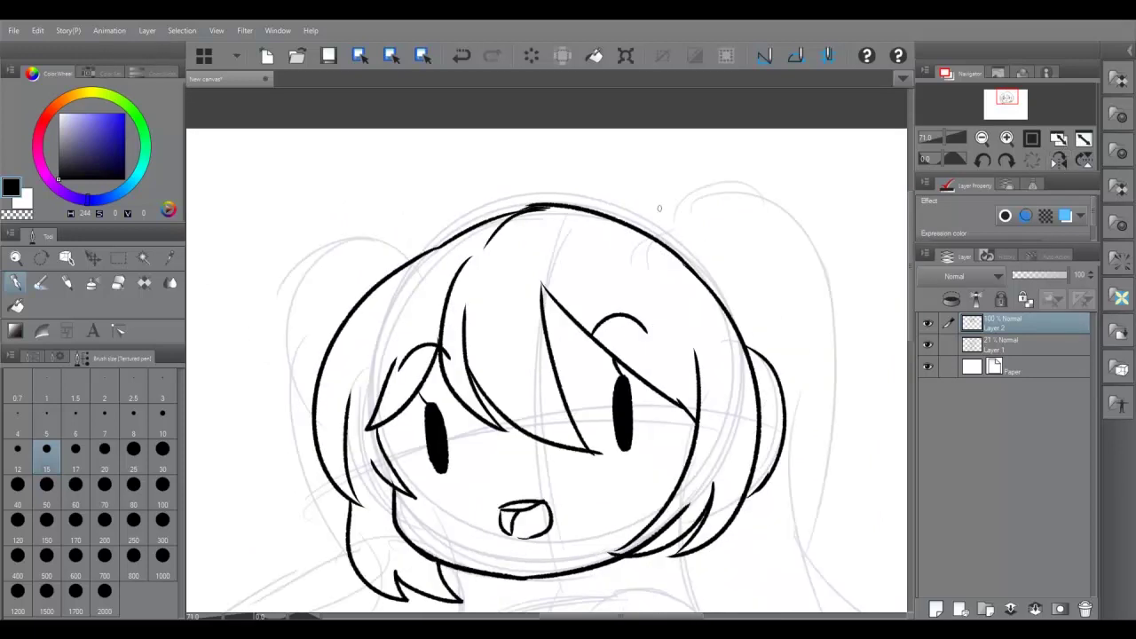
left_click_drag(370, 284, 564, 191)
key("ctrl+z")
left_click_drag(426, 253, 641, 211)
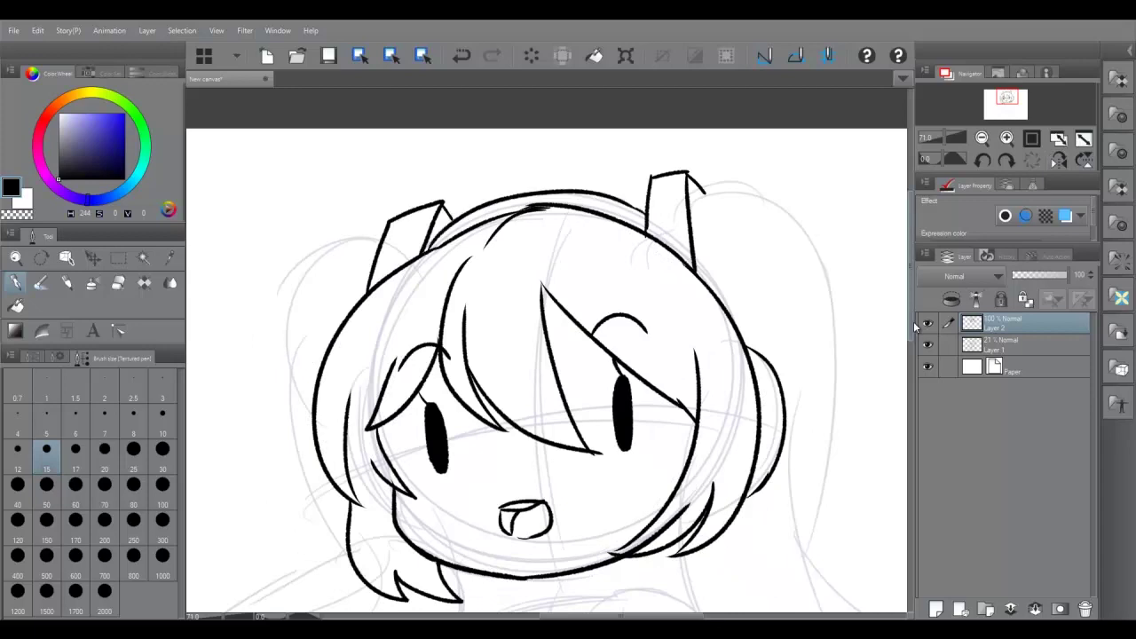
Ink the scarf wrapped around the neck and the long edges of its first tail across the body
scroll(533, 356, "down", 5)
mouse_move(468, 300)
left_mouse_down()
mouse_move(545, 366)
mouse_move(461, 517)
left_mouse_up()
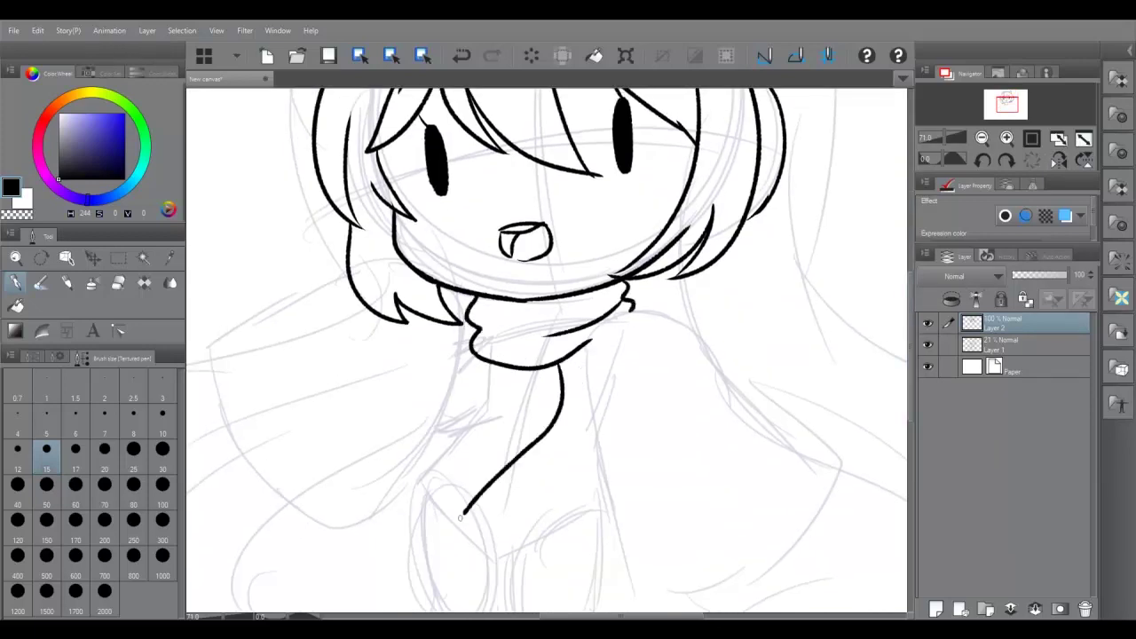
key("ctrl+z")
left_click_drag(540, 284, 714, 466)
left_click_drag(497, 327, 661, 488)
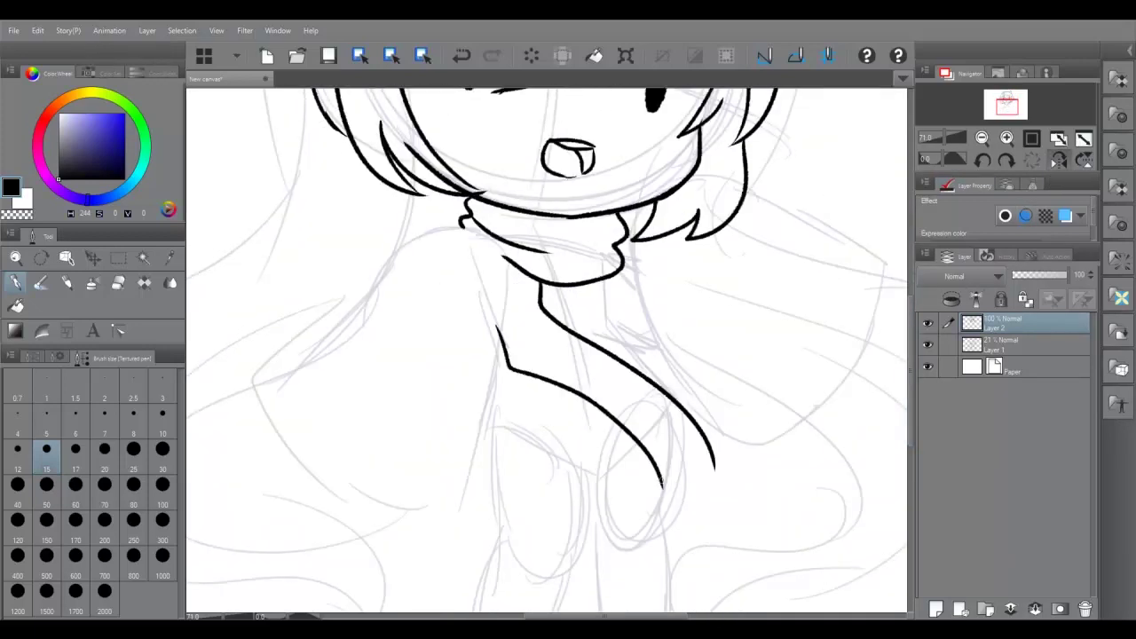
left_click_drag(524, 344, 543, 357)
Ink the second hanging scarf tail, the fringe on both tails and the tie between them
left_click(1060, 160)
left_click_drag(522, 289, 382, 468)
key("ctrl+z")
left_click_drag(590, 355, 566, 520)
left_click_drag(506, 422, 565, 521)
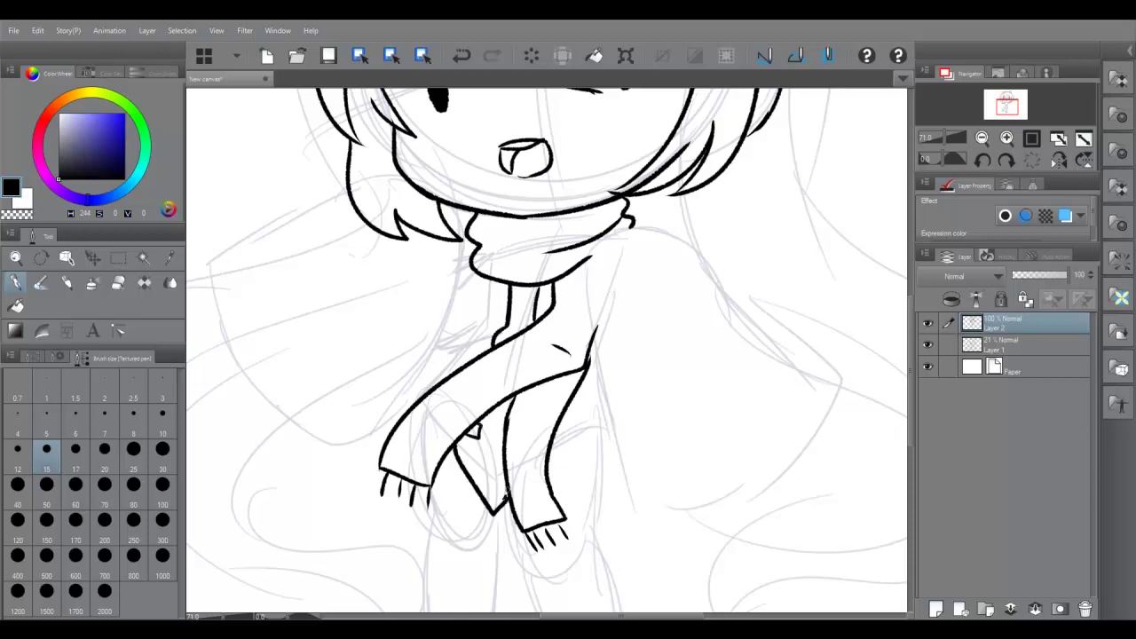
Ink the lace-trimmed pleated skirt and both tapered legs with stocking bands
key("ctrl+z")
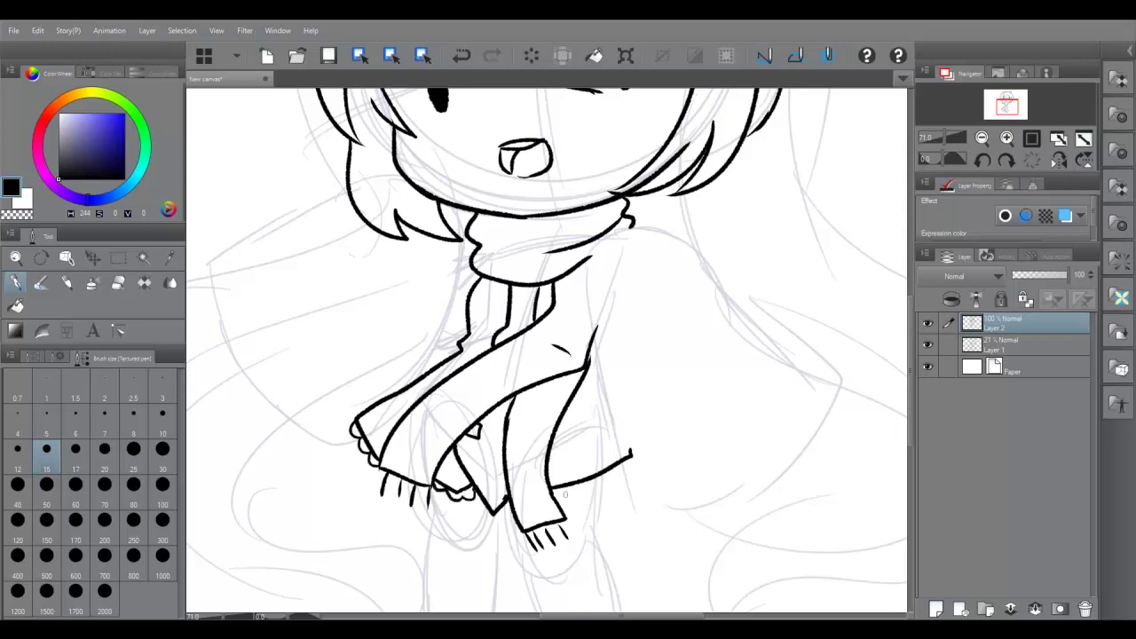
scroll(547, 350, "down", 3)
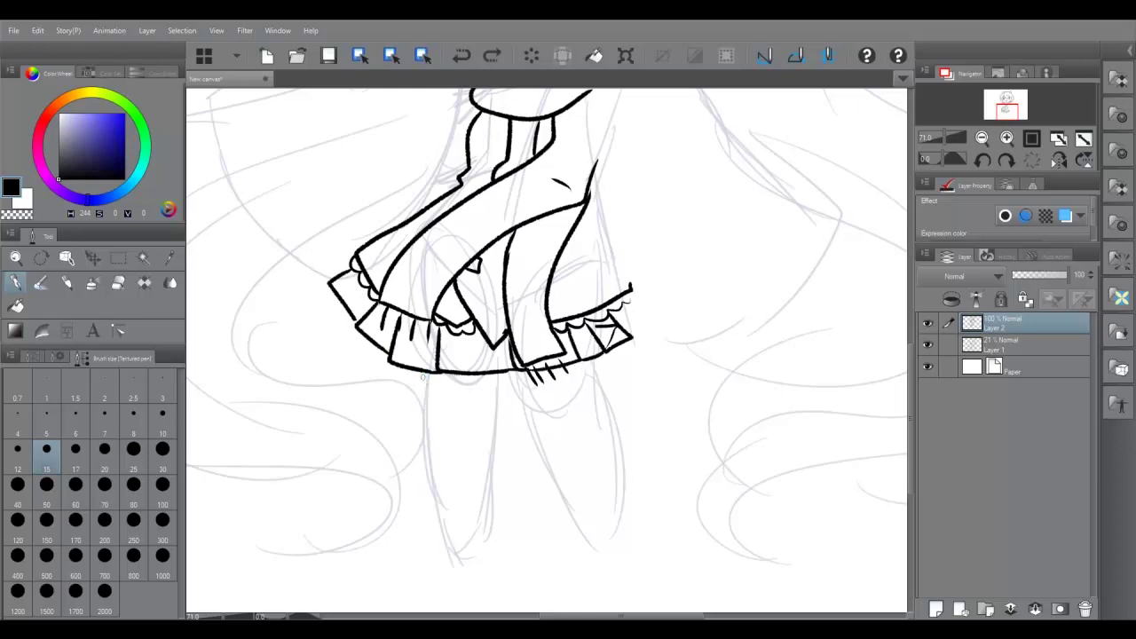
left_click_drag(511, 369, 592, 536)
mouse_move(586, 363)
left_mouse_down()
mouse_move(620, 520)
mouse_move(607, 530)
left_mouse_up()
key("ctrl+z")
key("h")
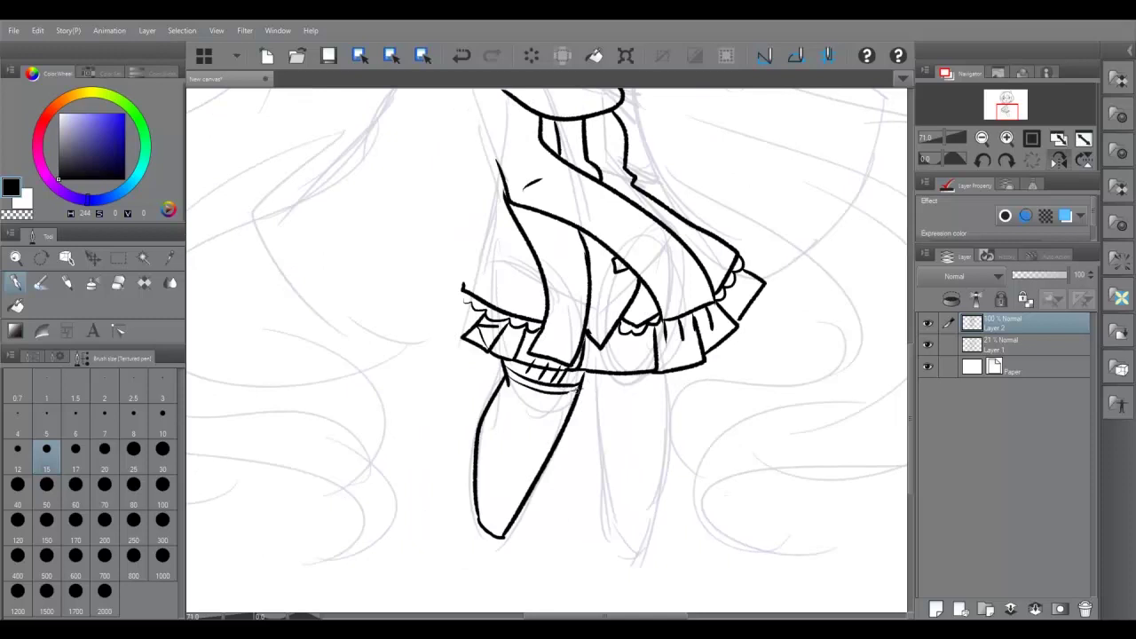
key("h")
left_click_drag(424, 373, 475, 569)
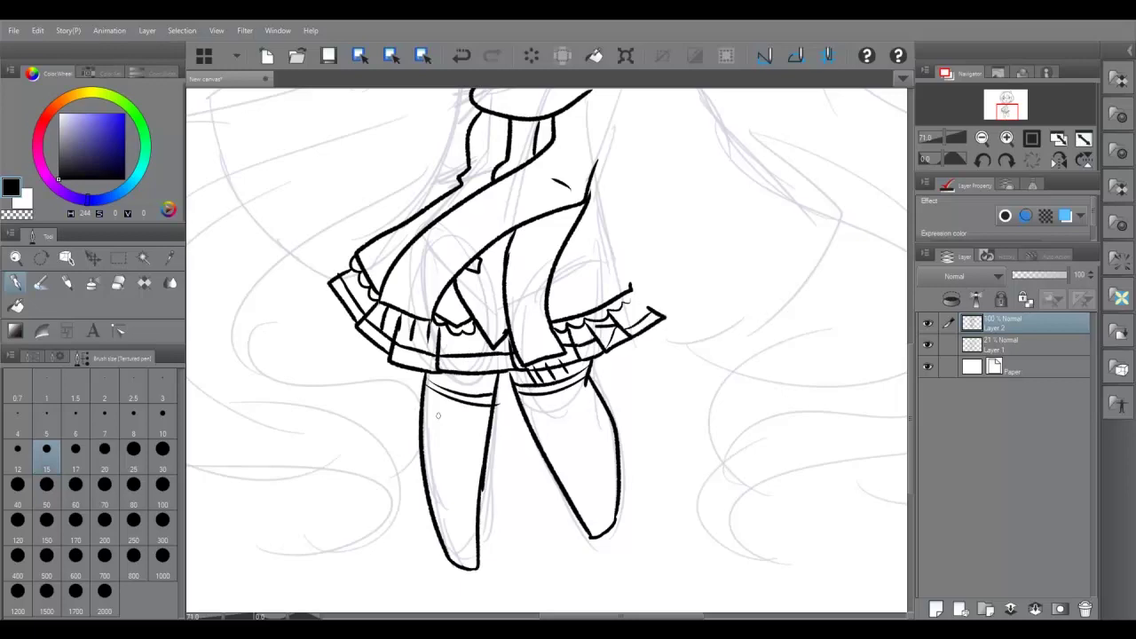
Ink the large bell sleeve on the drawing's right side on a new layer, redrawing its inner edge
key("ctrl+0")
scroll(665, 447, "up", 3)
key("ctrl+shift+n")
key("p")
mouse_move(555, 310)
left_mouse_down()
mouse_move(668, 341)
mouse_move(768, 458)
mouse_move(604, 543)
left_mouse_up()
left_click_drag(560, 324, 579, 510)
key("ctrl+z")
key("ctrl+y")
key("ctrl+z")
key("ctrl+z")
key("ctrl+z")
key("ctrl+y")
key("ctrl+y")
key("ctrl+y")
key("ctrl+z")
left_click_drag(579, 487, 556, 325)
Erase the body and skirt lines on Layer 2 that run behind the right sleeve
key("alt+bracketleft")
key("e")
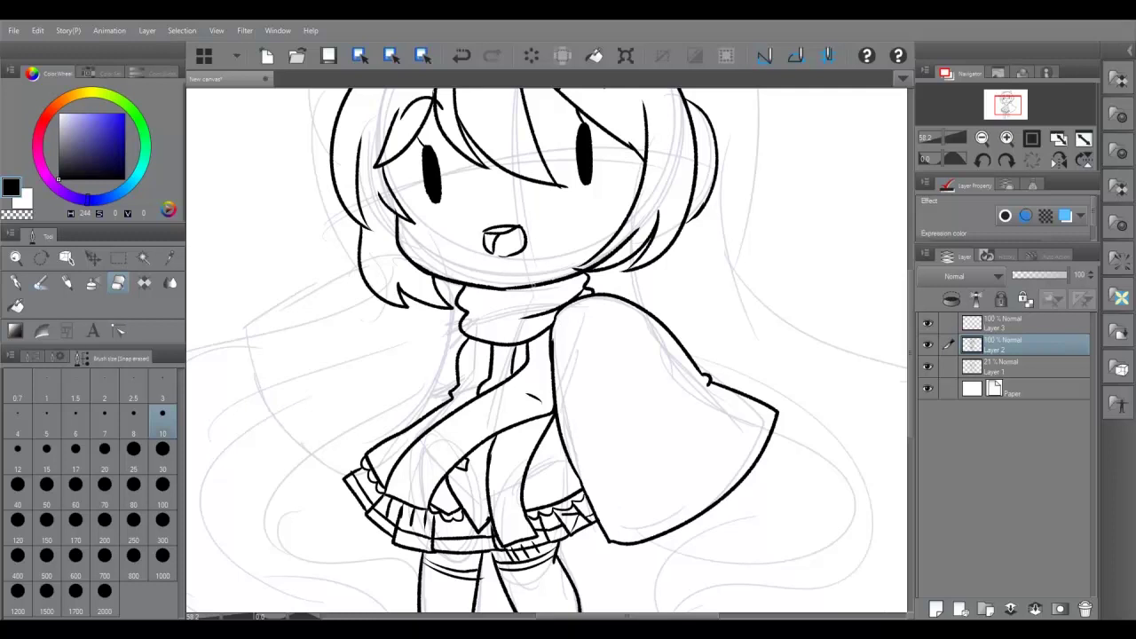
key("p")
Ink the cuff band along the right sleeve's hem and the upper part of the left arm
mouse_move(737, 424)
left_mouse_down()
mouse_move(612, 529)
mouse_move(653, 505)
left_mouse_up()
key("ctrl+z")
key("h")
key("ctrl+z")
mouse_move(332, 405)
left_mouse_down()
mouse_move(399, 470)
mouse_move(493, 522)
left_mouse_up()
left_click_drag(711, 293, 879, 384)
key("h")
key("ctrl+z")
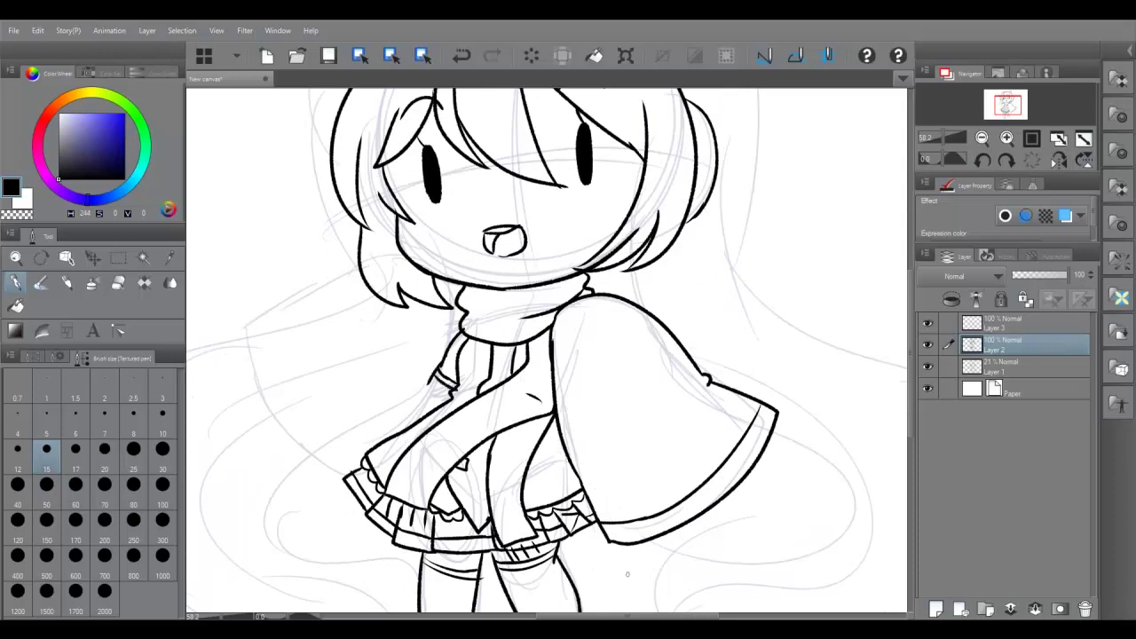
Ink the long flared sleeve on the drawing's left side with a cuff line along its hem
scroll(545, 381, "left", 3)
left_click_drag(526, 399, 462, 611)
scroll(545, 356, "down", 3)
key("ctrl+z")
left_click_drag(524, 264, 382, 474)
left_click_drag(382, 469, 538, 467)
left_click_drag(359, 409, 501, 522)
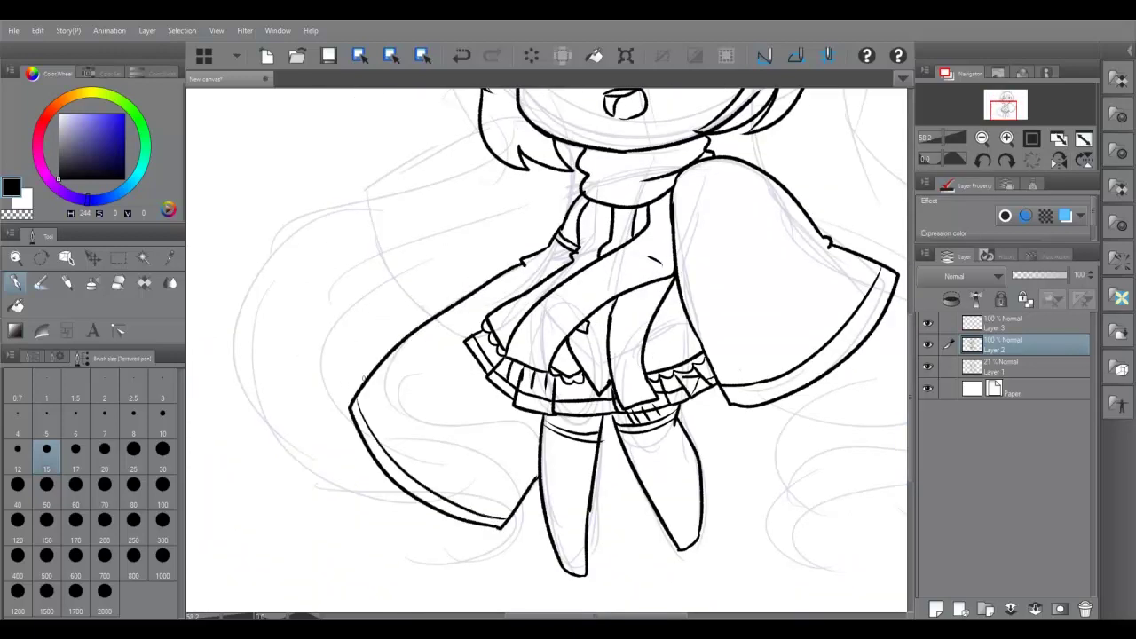
Merge the sleeve layer into the line art and ink the long wavy left twin tail on a new layer
key("ctrl+0")
left_click(944, 329)
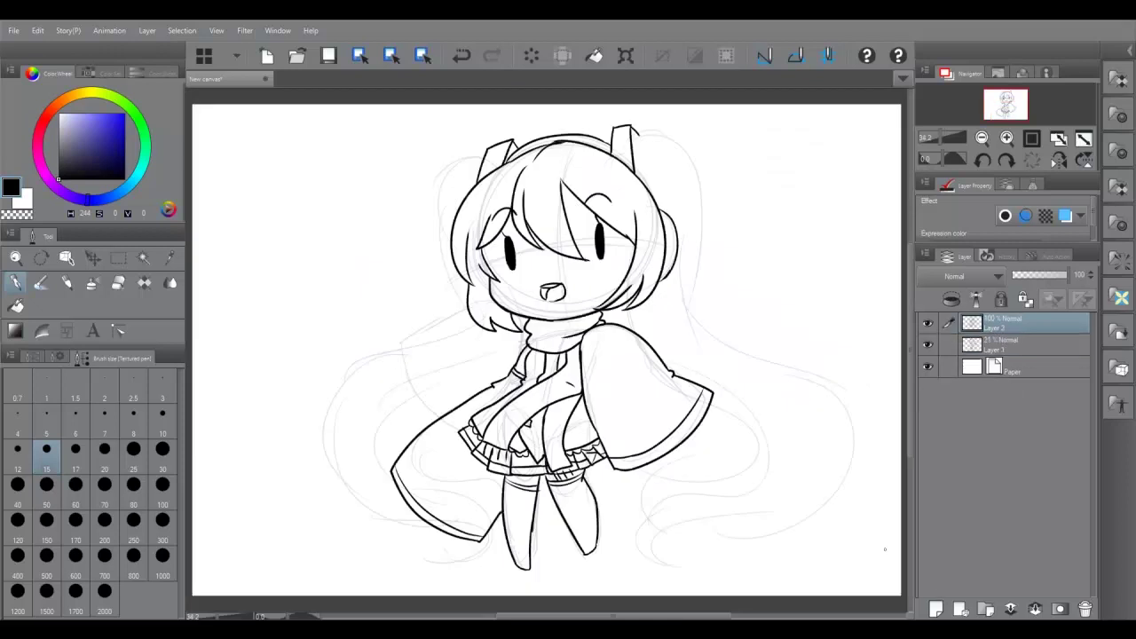
key("ctrl+z")
left_click_drag(435, 282, 365, 529)
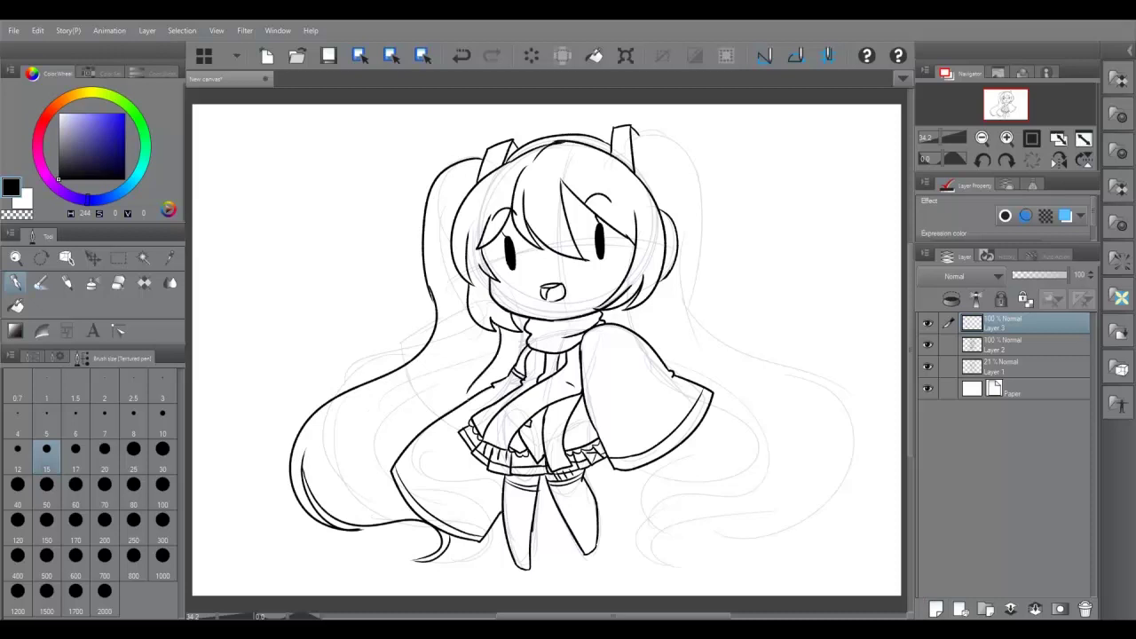
Ink the matching right twin tail with curled ends, using the mirrored canvas
key("h")
left_click_drag(414, 273, 358, 550)
key("ctrl+z")
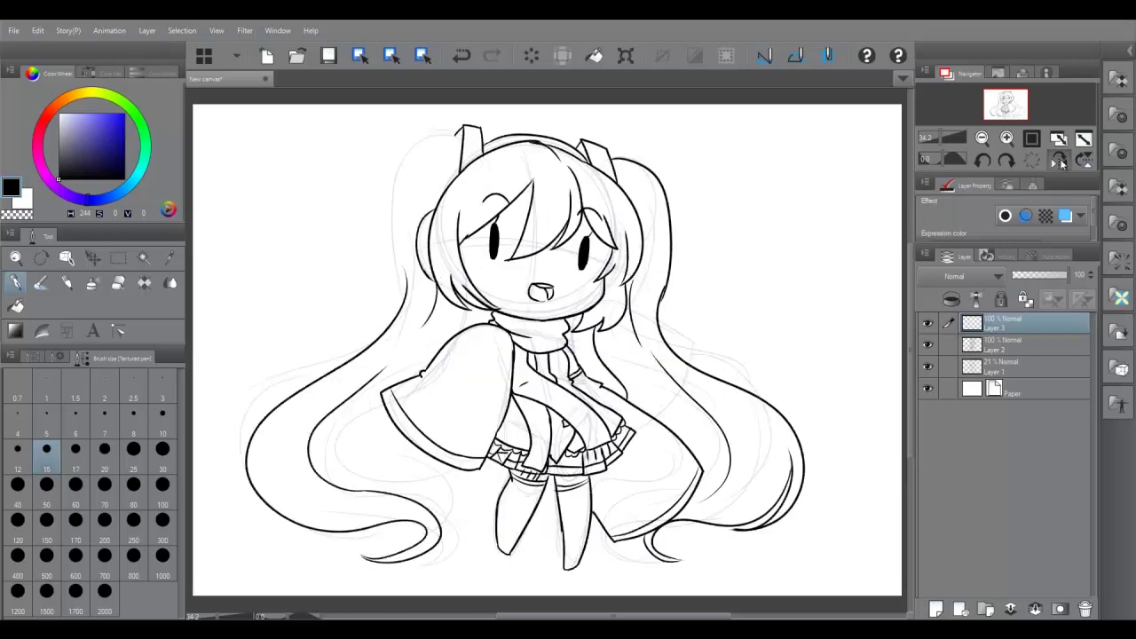
left_click(1059, 160)
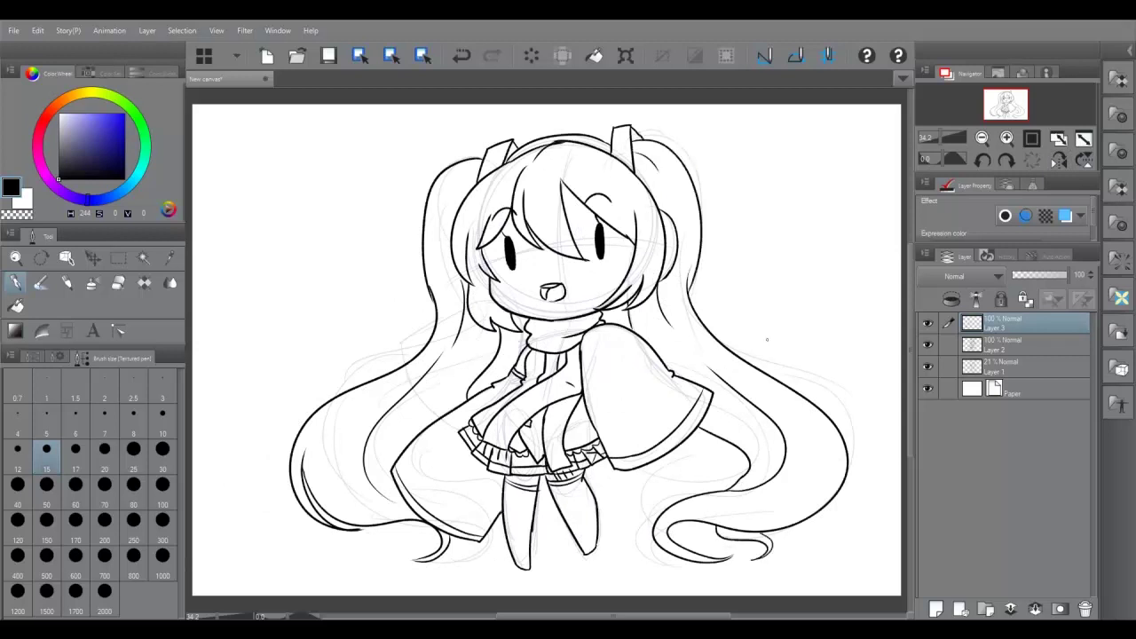
Delete the rough sketch layer and set the line art layer as the reference layer
left_click(1021, 364)
left_click(1085, 609)
key("w")
left_click(1021, 321)
left_click(976, 299)
Select the area outside the character, invert the selection, fill the silhouette with blue on Layer 1 and deselect
left_click(1021, 344)
left_click(832, 343)
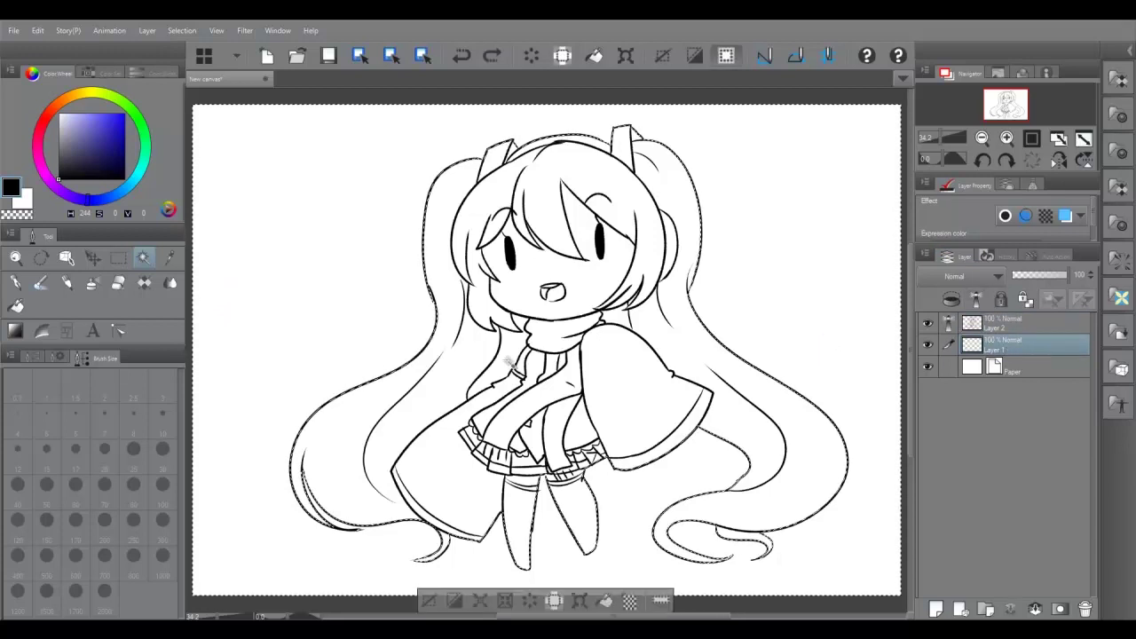
left_click(181, 30)
left_click(227, 139)
left_click(114, 133)
key("alt+BackSpace")
key("ctrl+d")
Paint pale peach skin over the face, neck and upper legs at size 300 on a new layer inside a clipped folder
key("ctrl+shift+n")
key("ctrl+g")
key("p")
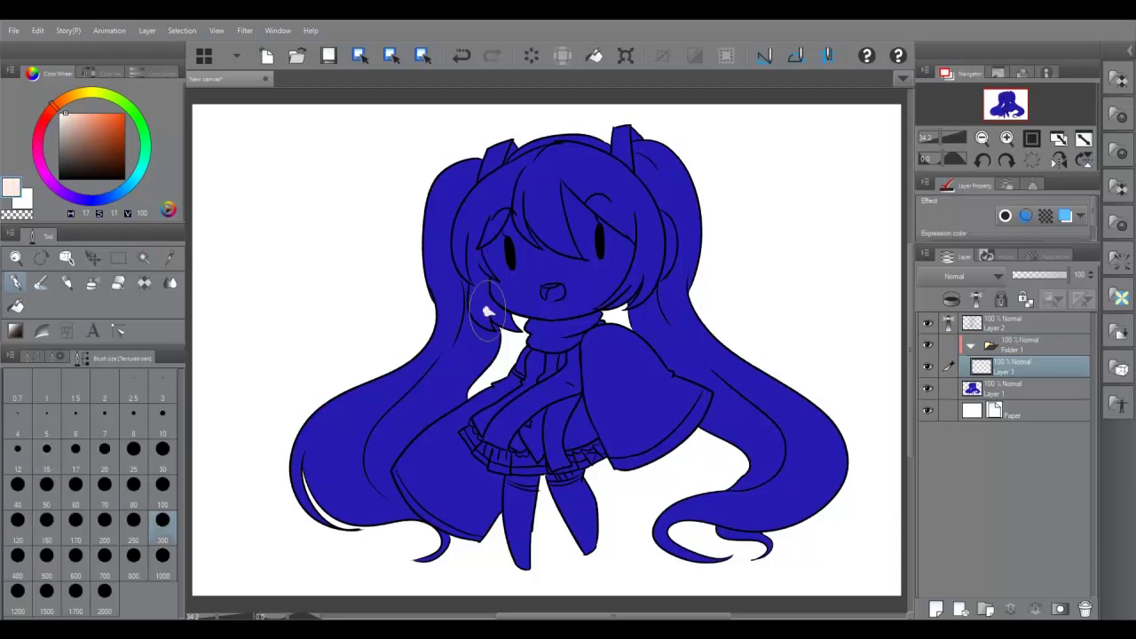
left_click_drag(487, 310, 622, 267)
left_click_drag(506, 444, 577, 497)
Shade the skin under the bangs and below the skirt with darker peach at size 80 on a new clipped layer
left_click(936, 609)
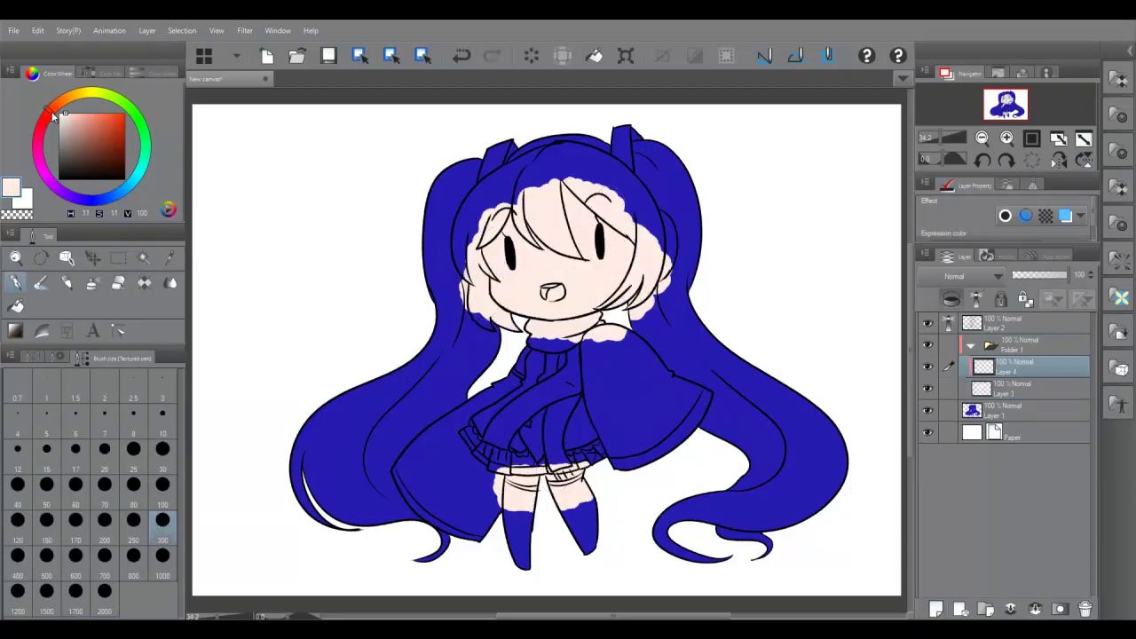
left_click(133, 484)
left_click_drag(557, 180, 645, 247)
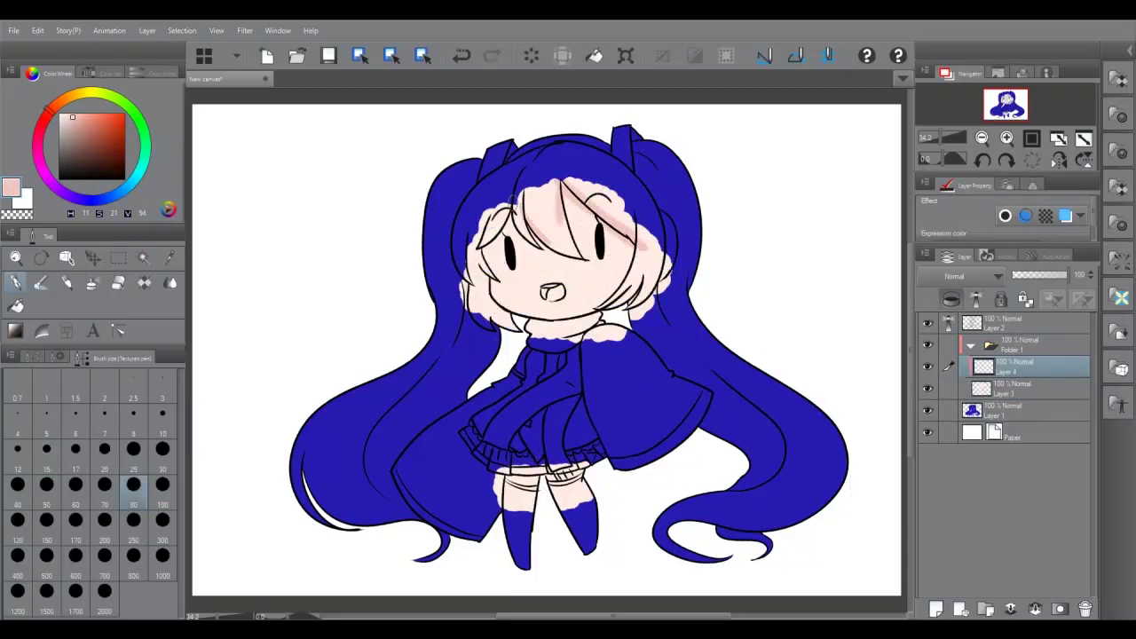
left_click_drag(502, 473, 586, 469)
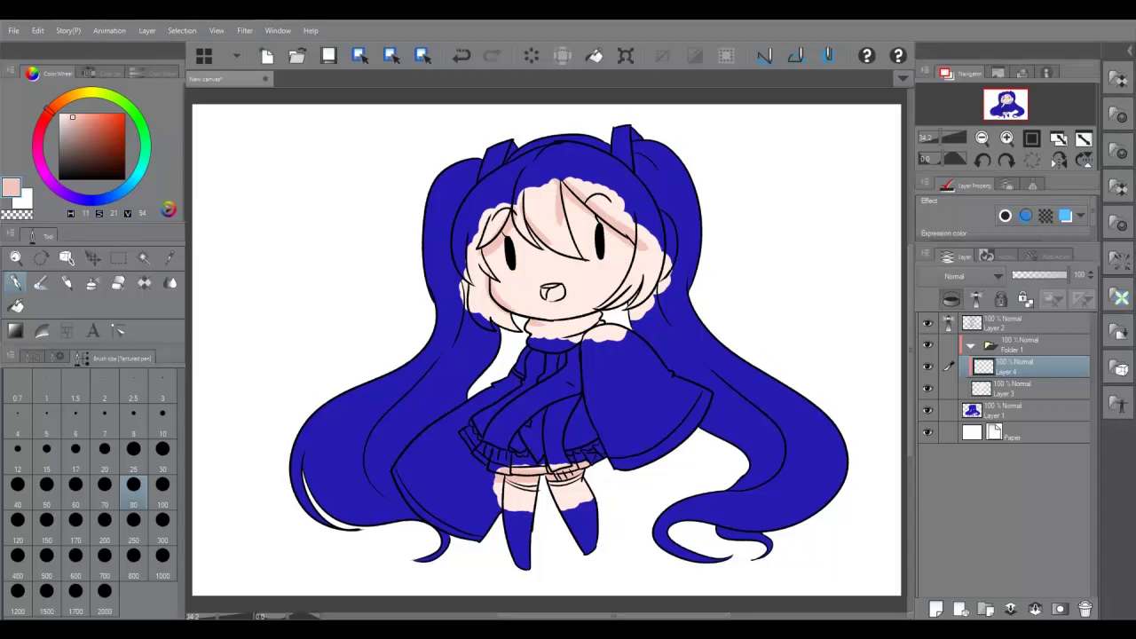
Airbrush pink blush on both cheeks at size 300 on a new clipped layer and set its blending mode to Multiply
key("b")
left_click(935, 609)
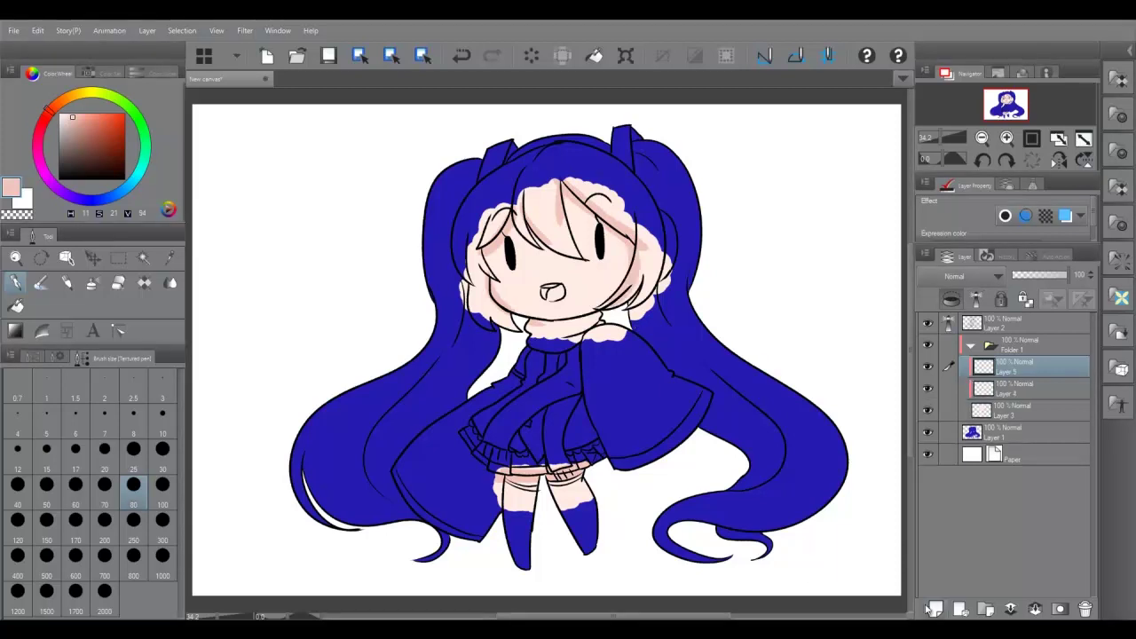
left_click(42, 120)
left_click(93, 113)
left_click(162, 520)
left_click_drag(490, 280, 519, 288)
left_click_drag(604, 266, 626, 279)
left_click(954, 275)
left_click(959, 355)
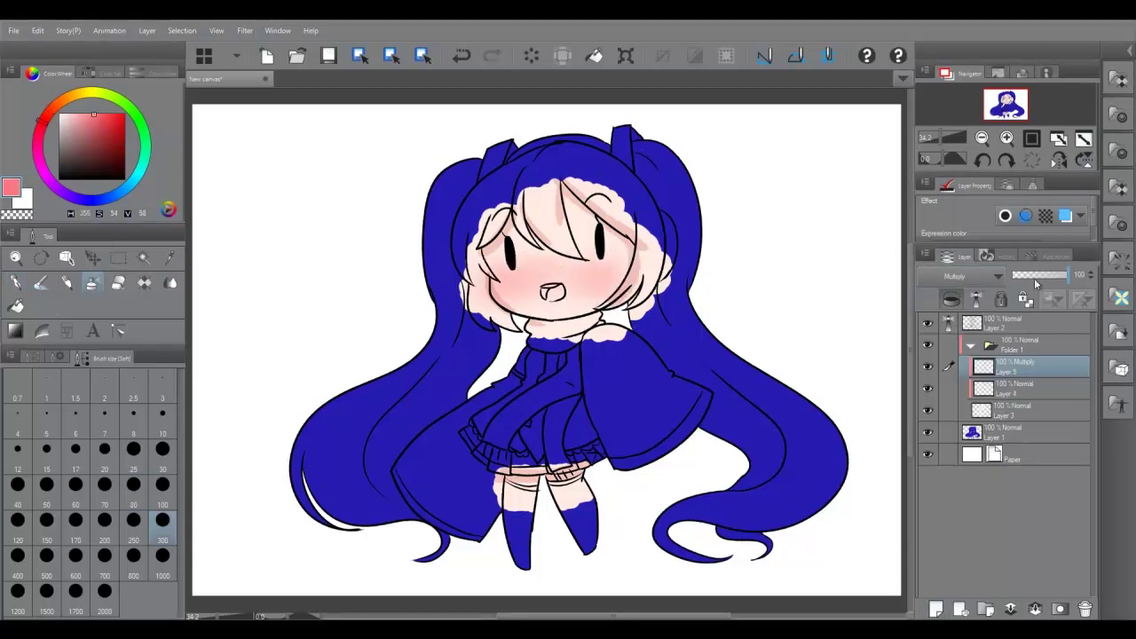
Paint pale blue over the twintails and the outer hair at size 250 on a new layer
left_click(936, 609)
left_click(131, 191)
left_click(66, 117)
left_click(15, 282)
left_click_drag(293, 466, 380, 504)
left_click(133, 519)
mouse_move(298, 517)
left_mouse_down()
mouse_move(444, 355)
mouse_move(466, 266)
mouse_move(533, 142)
mouse_move(676, 266)
mouse_move(799, 426)
mouse_move(702, 542)
left_mouse_up()
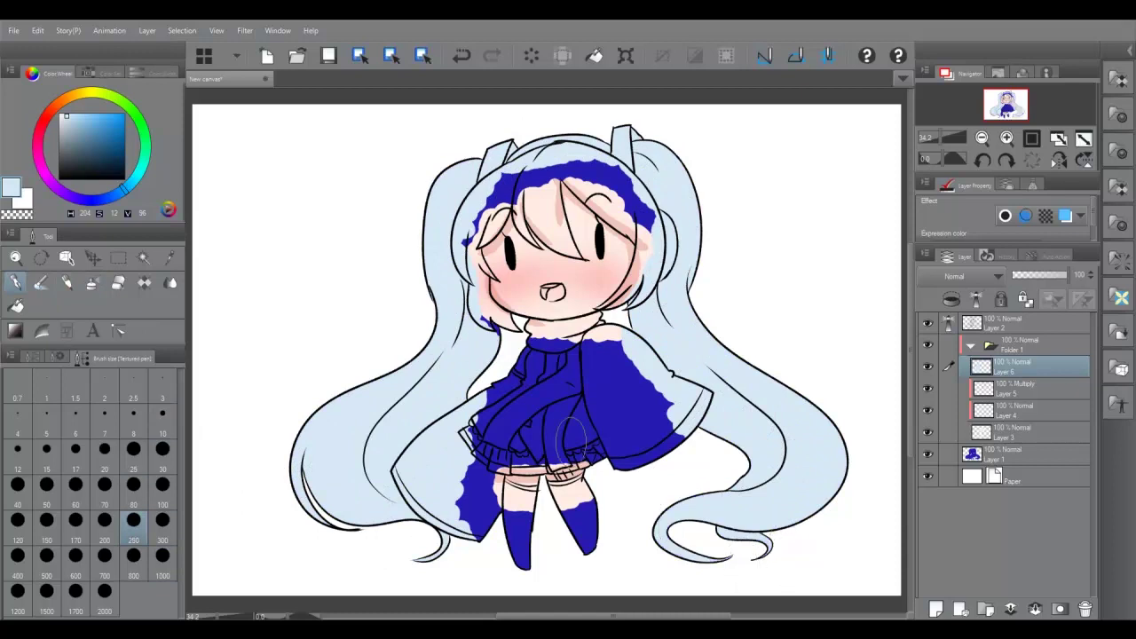
key("ctrl+z")
Select the bangs and front hair areas, fill them with the same pale blue on Layer 6 and deselect
left_click(143, 257)
left_click(533, 266)
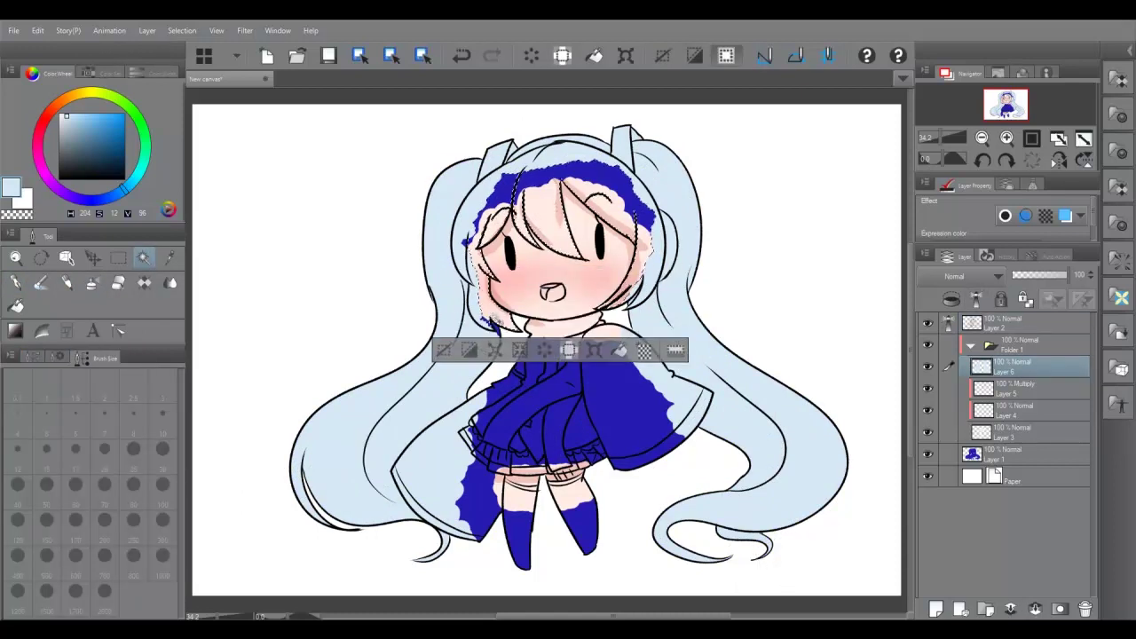
left_click(51, 357)
left_click(135, 356)
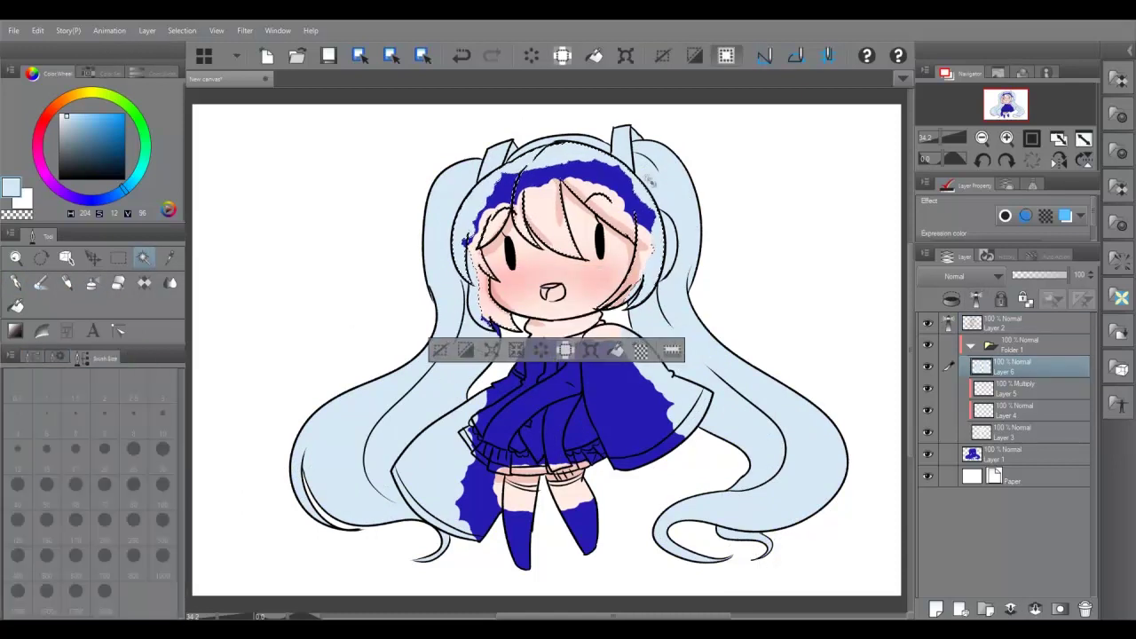
left_click(1055, 321)
left_click(1012, 366)
left_click(182, 30)
key("Escape")
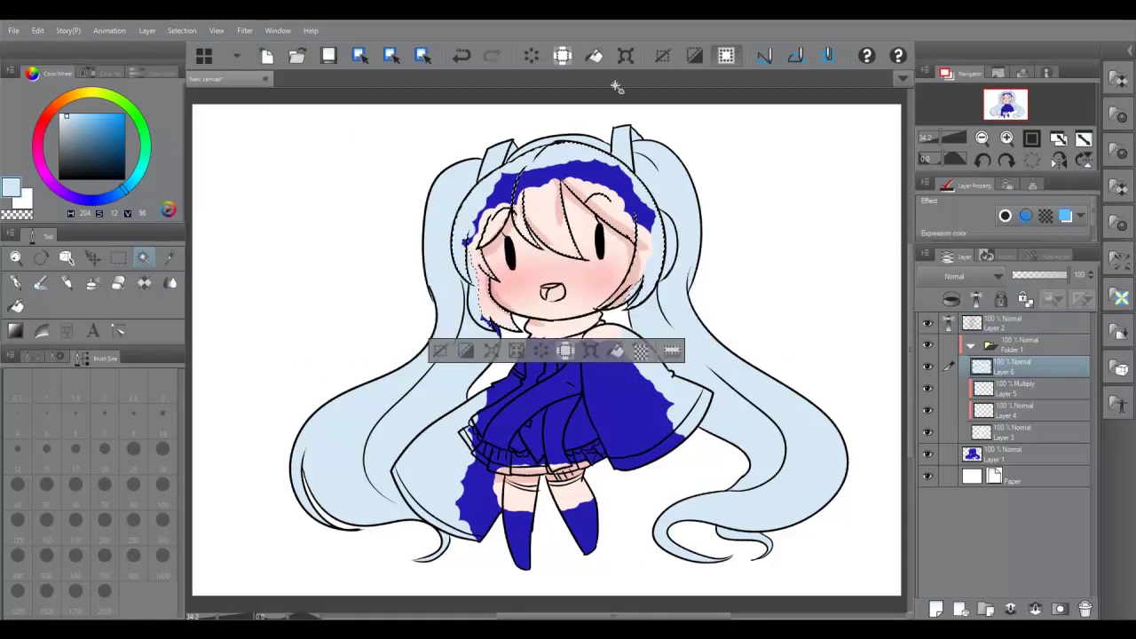
key("Delete")
key("ctrl+d")
key("p")
Airbrush a medium blue gradient over the lower twintails at size 1000 on a new clipped layer
left_click(936, 609)
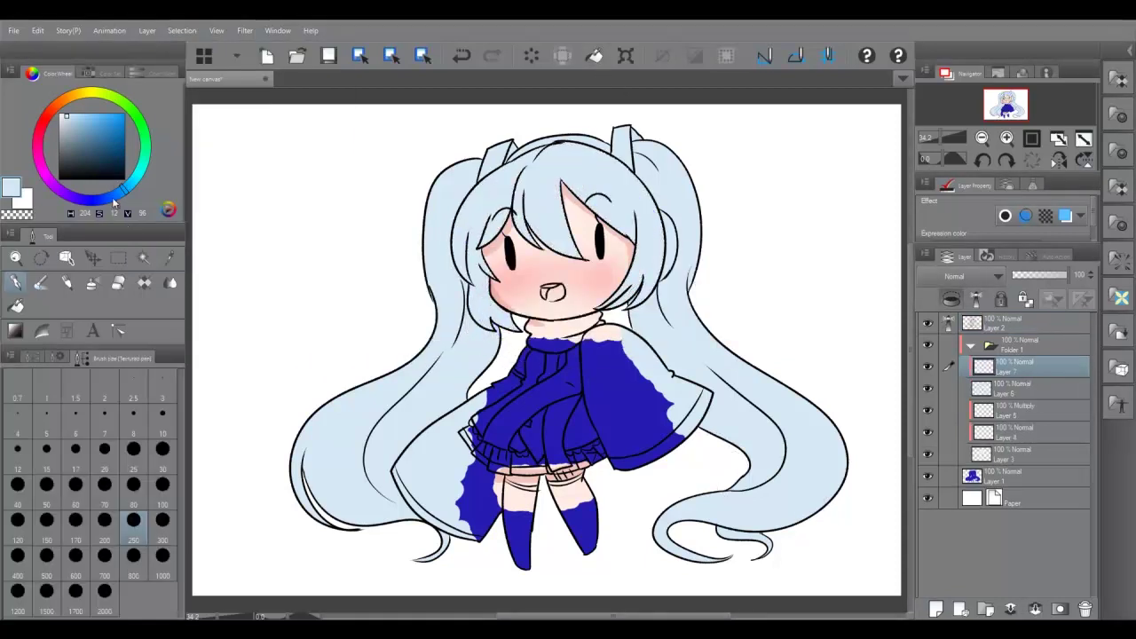
left_click(92, 282)
left_click(162, 556)
mouse_move(266, 542)
left_mouse_down()
mouse_move(304, 482)
mouse_move(417, 399)
left_mouse_up()
left_click_drag(799, 497, 697, 613)
left_click_drag(355, 462, 764, 462)
Airbrush dark indigo over the twintail ends on a new clipped layer, set to Multiply at 80% opacity
left_click(935, 609)
left_click(108, 142)
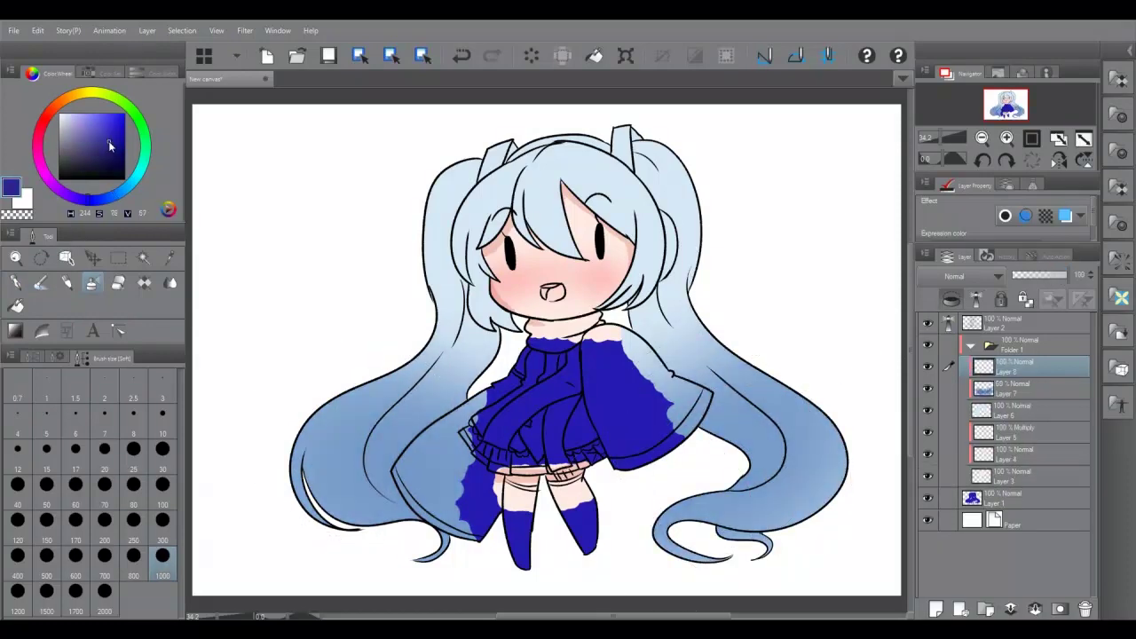
left_click_drag(302, 426, 444, 533)
left_click_drag(657, 444, 843, 533)
left_click(972, 276)
left_click_drag(1066, 274, 1035, 275)
Add a new layer, paste the snowflake image into the drawing and position it over the character's face
left_click(935, 609)
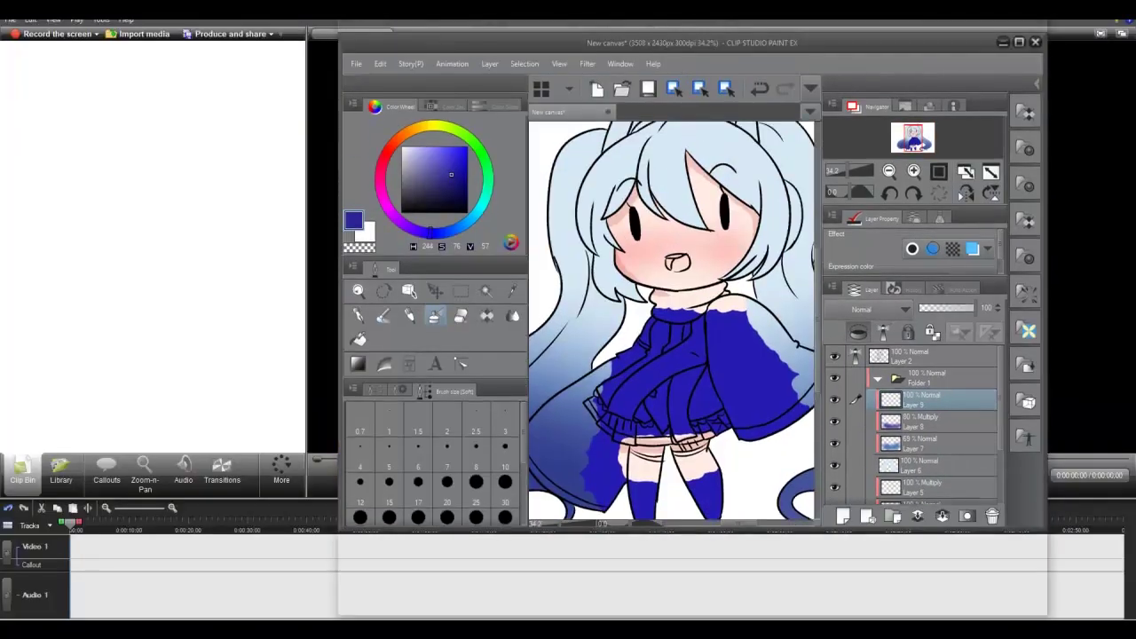
key("super+Up")
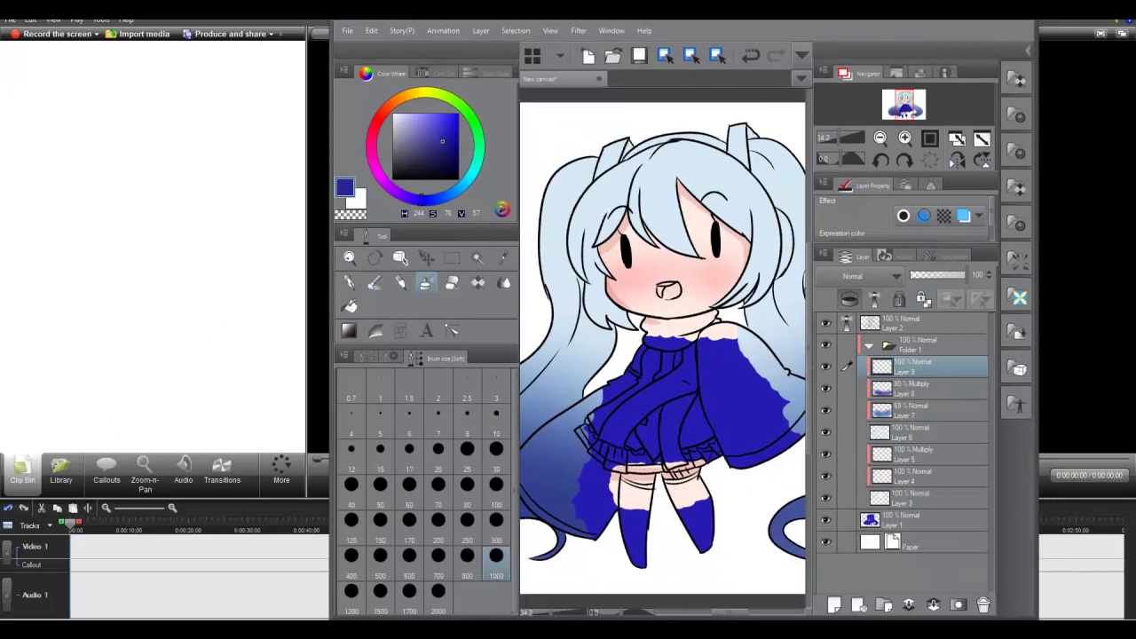
key("ctrl+v")
left_click_drag(691, 104, 329, 456)
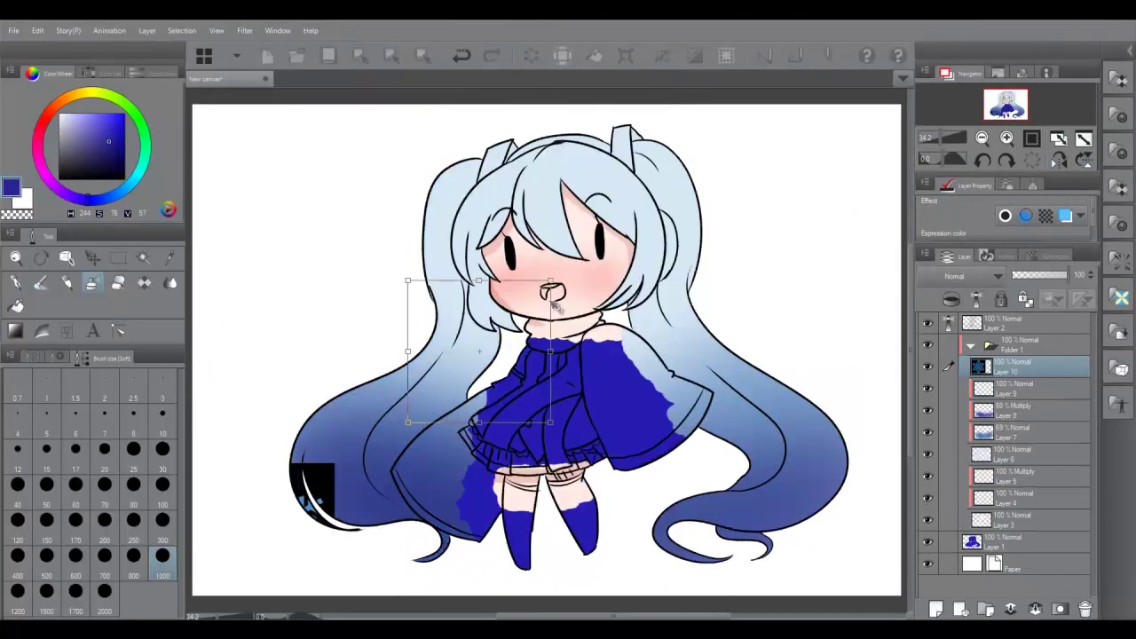
left_click_drag(266, 533, 555, 233)
key("Return")
Select the black background of the snowflake image, delete it and deselect
left_click(143, 257)
key("ctrl+d")
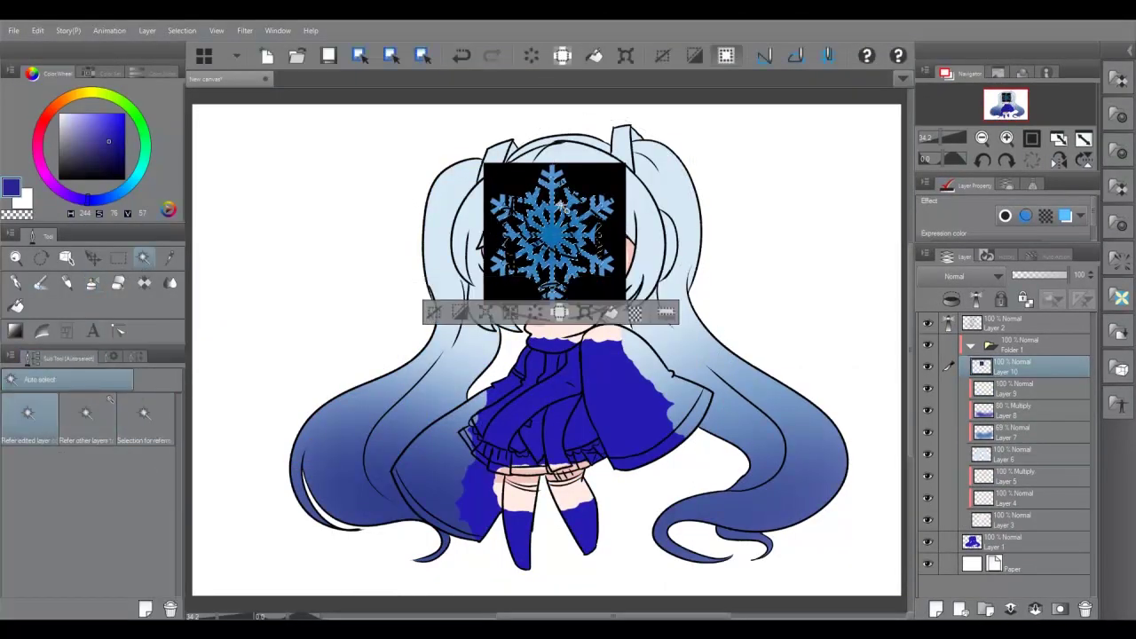
scroll(642, 195, "up", 5)
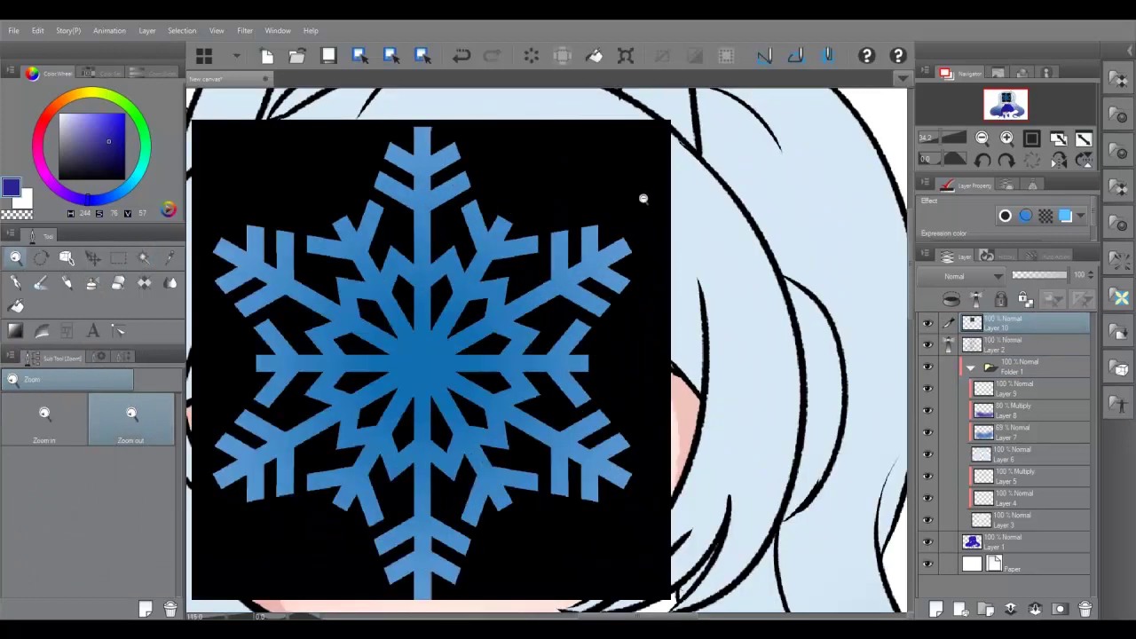
scroll(436, 183, "down", 3)
left_click(436, 182)
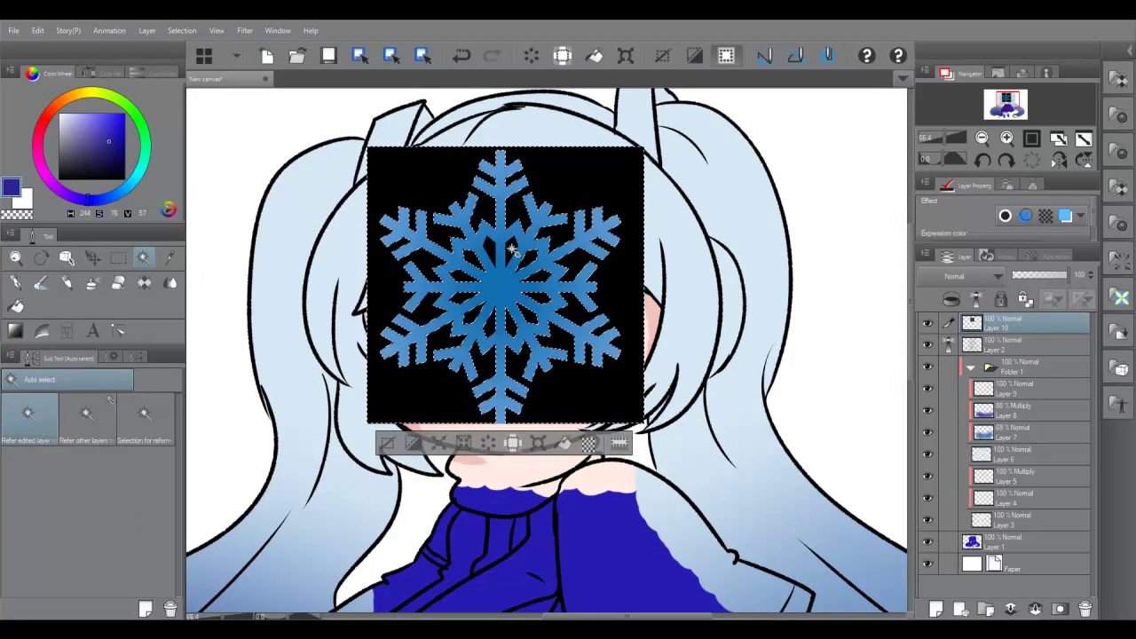
key("Delete")
key("ctrl+d")
Fill the snowflake's shape with white on a new layer and merge it with the layer below
key("ctrl+shift+n")
left_click(973, 346, "ctrl")
key("alt+BackSpace")
key("ctrl+d")
key("ctrl+e")
Move the white snowflake layer into Folder 1, scale it down and place it on the hair above the eye
left_click_drag(1021, 337, 1027, 383)
key("ctrl+t")
left_click_drag(675, 160, 706, 191)
key("Return")
Select the front hair and airbrush a soft blue gradient over its lower part on Layer 7, then deselect
left_click(1021, 432)
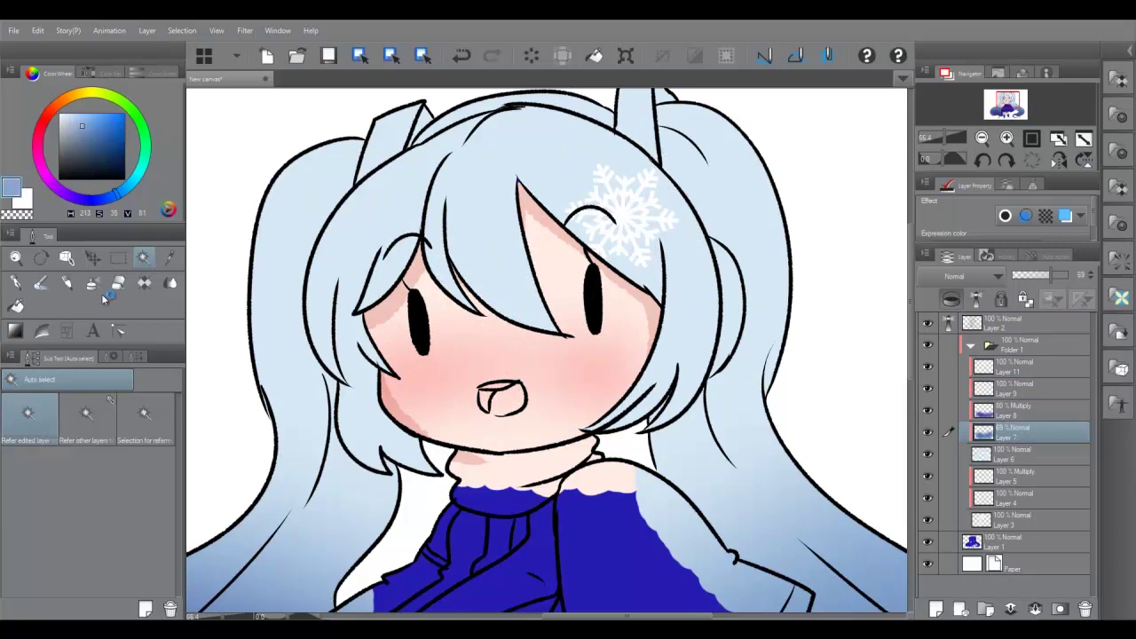
left_click(338, 293)
key("b")
left_click_drag(390, 382, 715, 362)
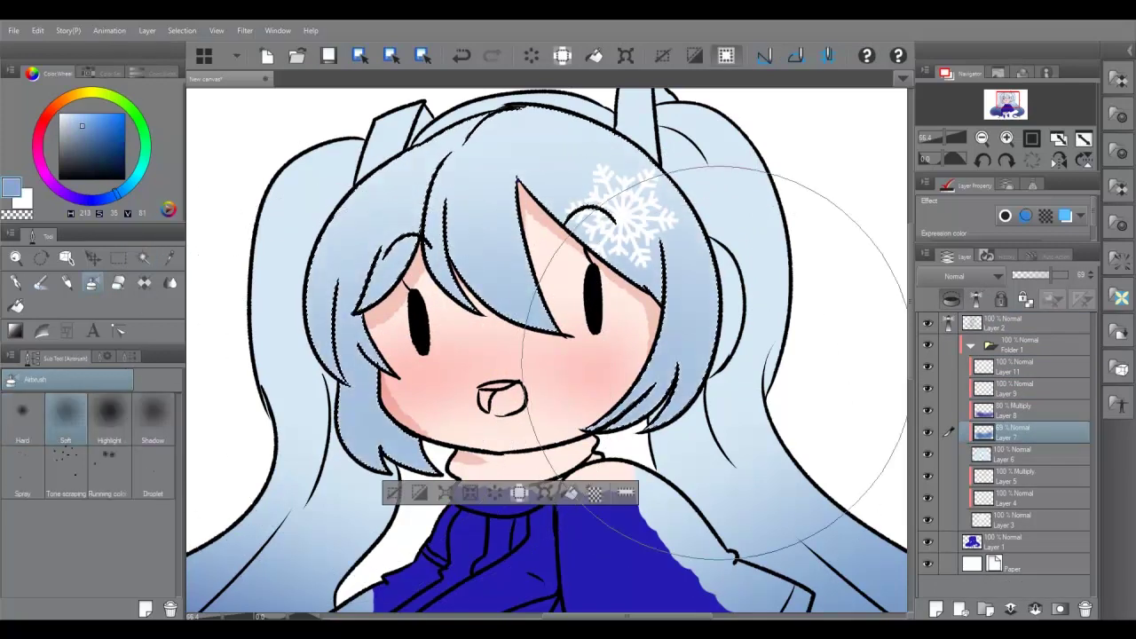
key("ctrl+0")
key("ctrl+d")
Scale a duplicate of the snowflake down beside the first one and paste another copy above the line art
key("ctrl+t")
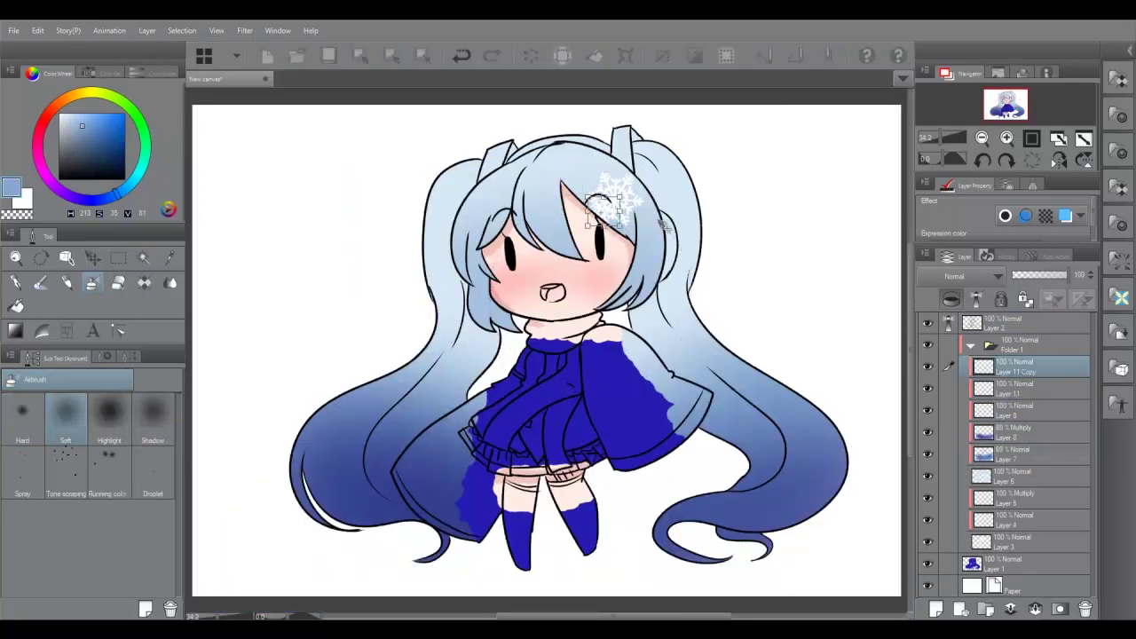
key("Return")
key("ctrl+c")
key("ctrl+v")
key("k")
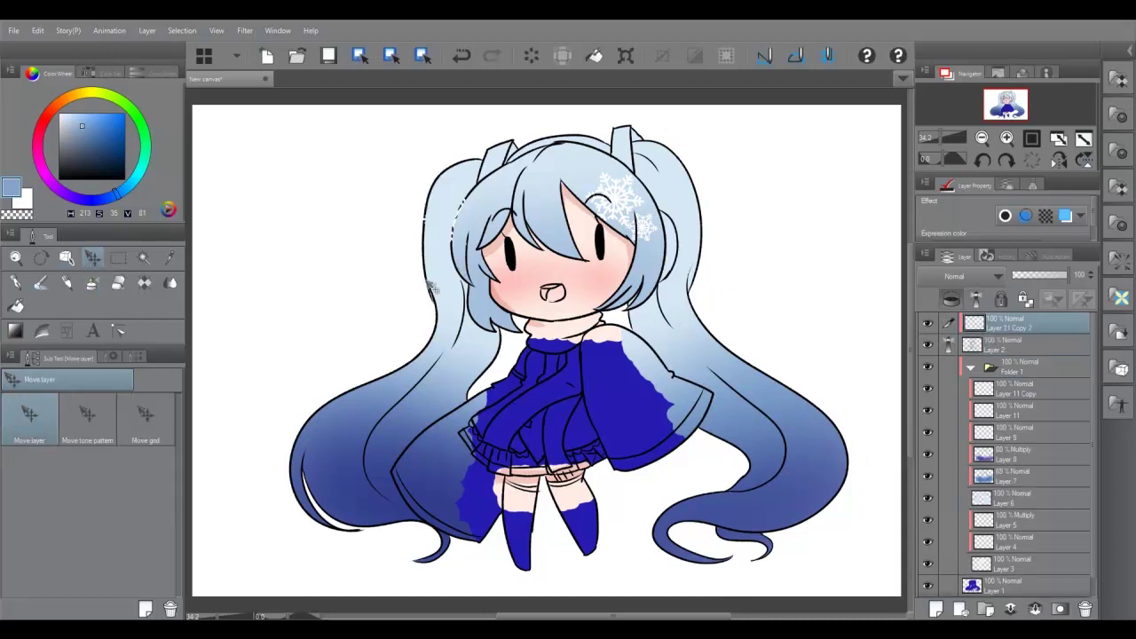
Rename the topmost snowflake copy ゆき and merge the smaller hair snowflake into Layer 11
double_click(1012, 326)
type("ゆき")
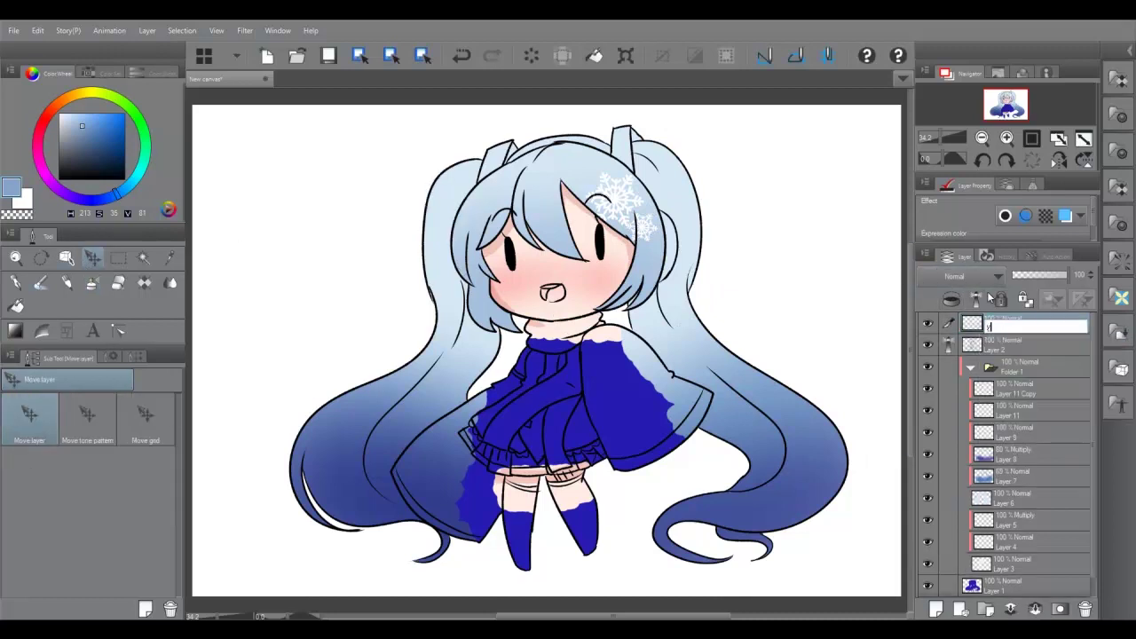
key("Return")
left_click(1012, 390)
key("ctrl+e")
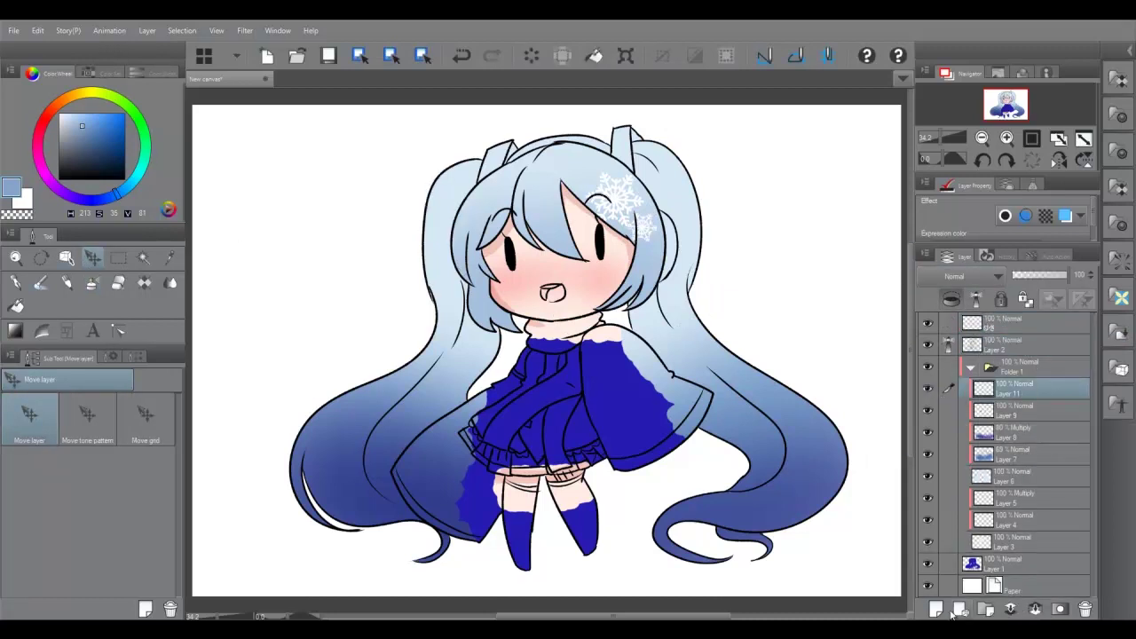
Select the hair snowflakes, airbrush them with blue, and try another blending mode before restoring Normal
left_click(984, 390, "ctrl")
left_click(111, 357)
left_click(115, 492)
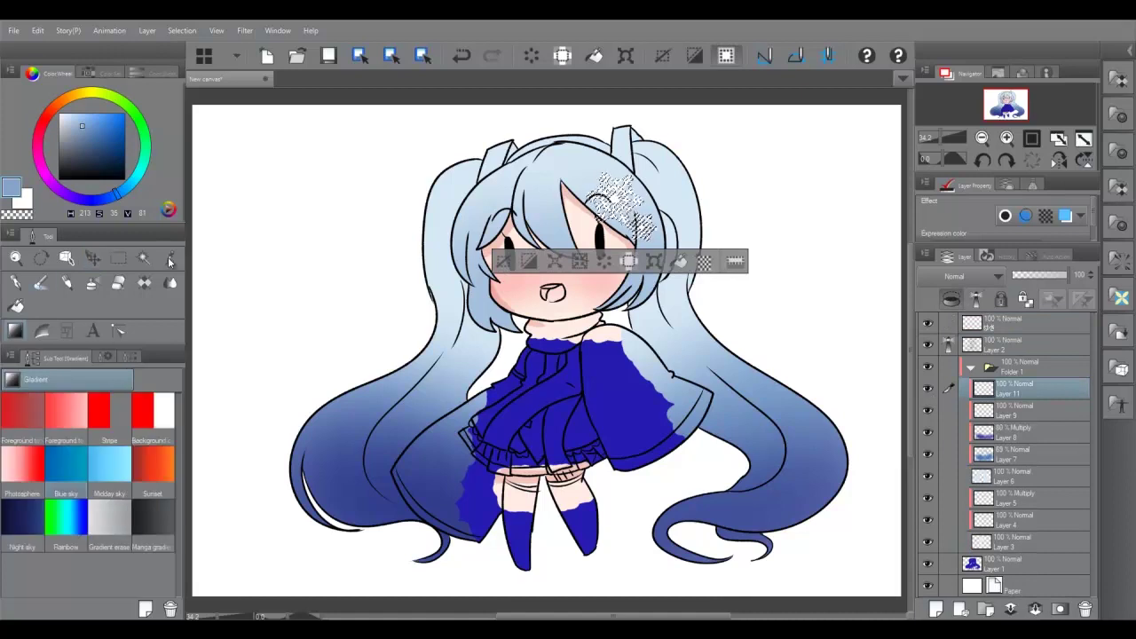
key("b")
key("ctrl+d")
left_click(968, 276)
left_click(957, 342)
left_click(963, 275)
left_click(950, 291)
Reselect the hair snowflakes, airbrush pale blue over them at size 100 and deselect
left_click(983, 389, "ctrl")
left_click(68, 118)
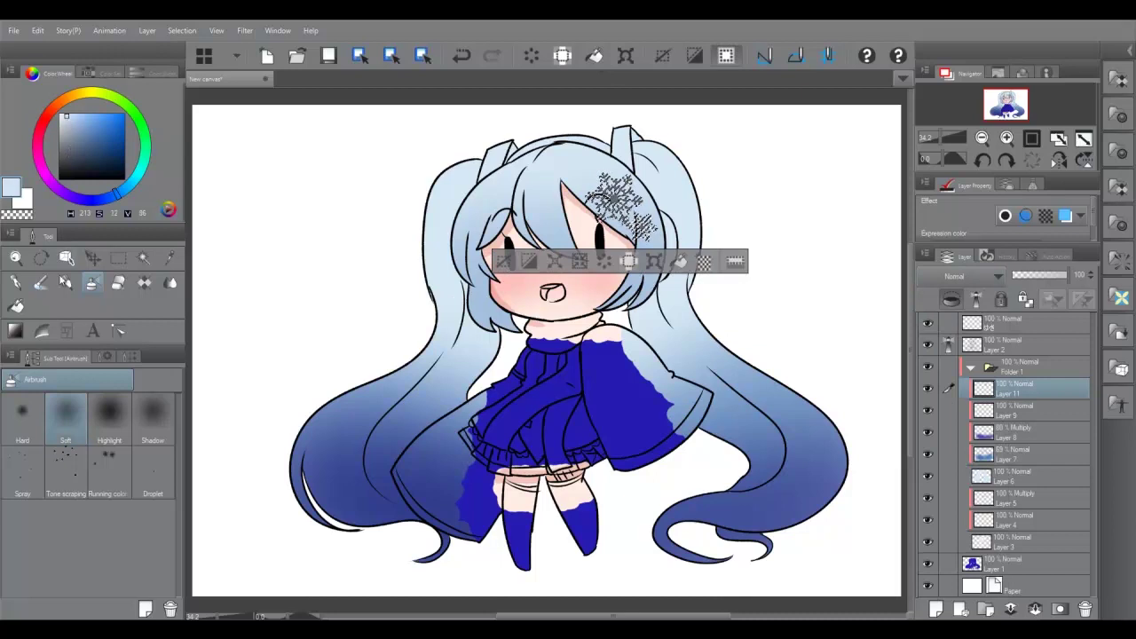
left_click(107, 357)
key("ctrl+d")
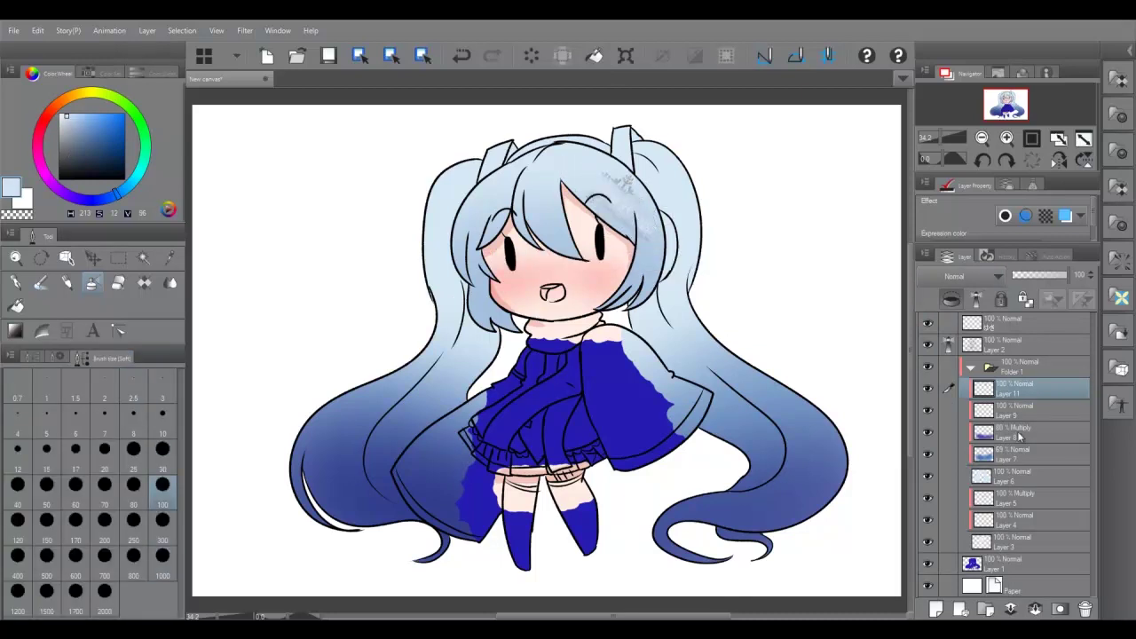
Paint grey-blue shadows on the bangs and upper hair at size 80 on a new clipped layer set to Multiply
left_click(941, 413)
key("ctrl+shift+n")
key("p")
left_click(133, 484)
mouse_move(503, 165)
left_mouse_down()
mouse_move(582, 142)
mouse_move(658, 159)
mouse_move(557, 218)
left_mouse_up()
left_click_drag(577, 174, 533, 254)
left_click_drag(511, 306, 455, 416)
left_click(972, 276)
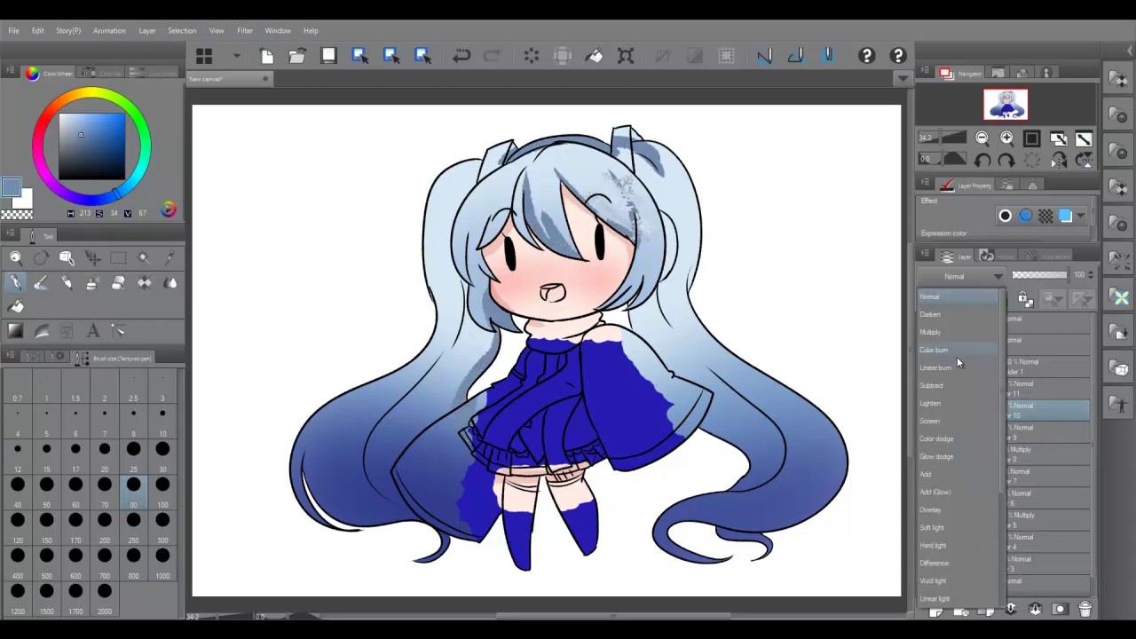
left_click(959, 329)
Paint grey-blue shadow strands down the length of both twintails at size 100
left_click(162, 483)
left_click_drag(644, 293, 734, 483)
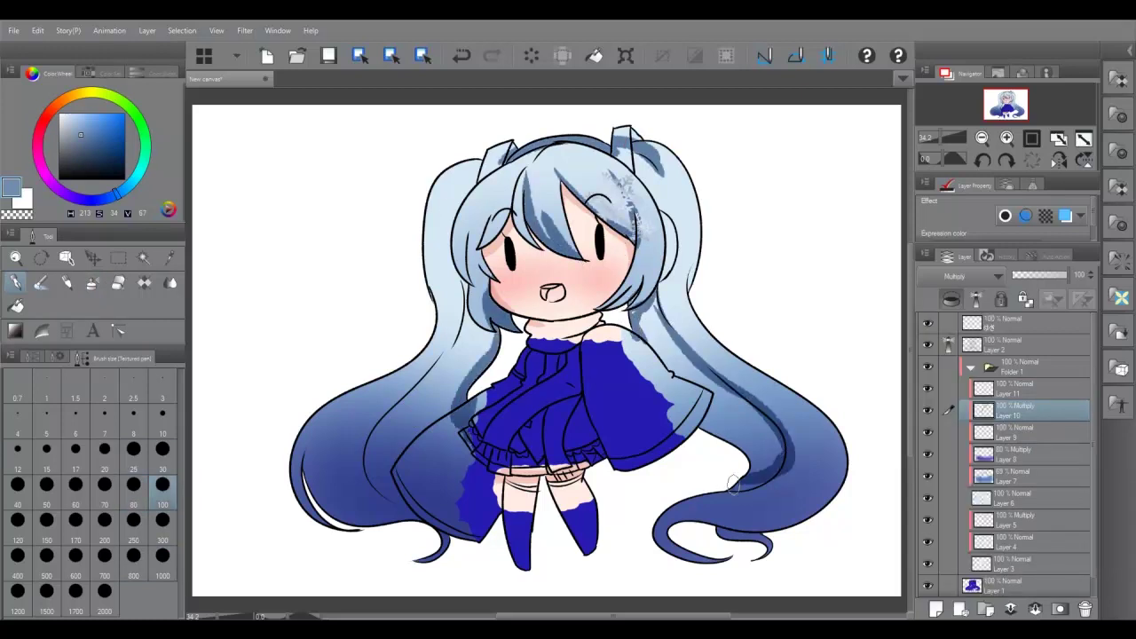
left_click_drag(641, 307, 680, 381)
left_click_drag(440, 401, 366, 520)
left_click_drag(467, 311, 395, 421)
left_click_drag(474, 279, 410, 466)
left_click_drag(364, 426, 376, 533)
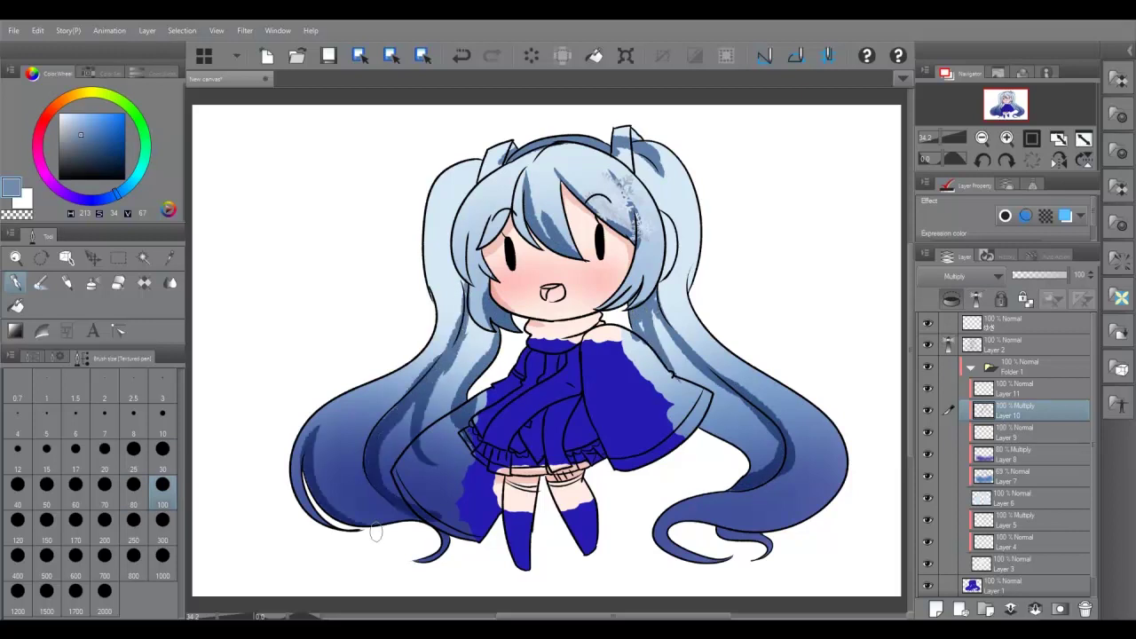
Add shadows to the twintail tops and side hair, then lower the hair shadow layer's opacity to 45%
left_click_drag(480, 159, 444, 213)
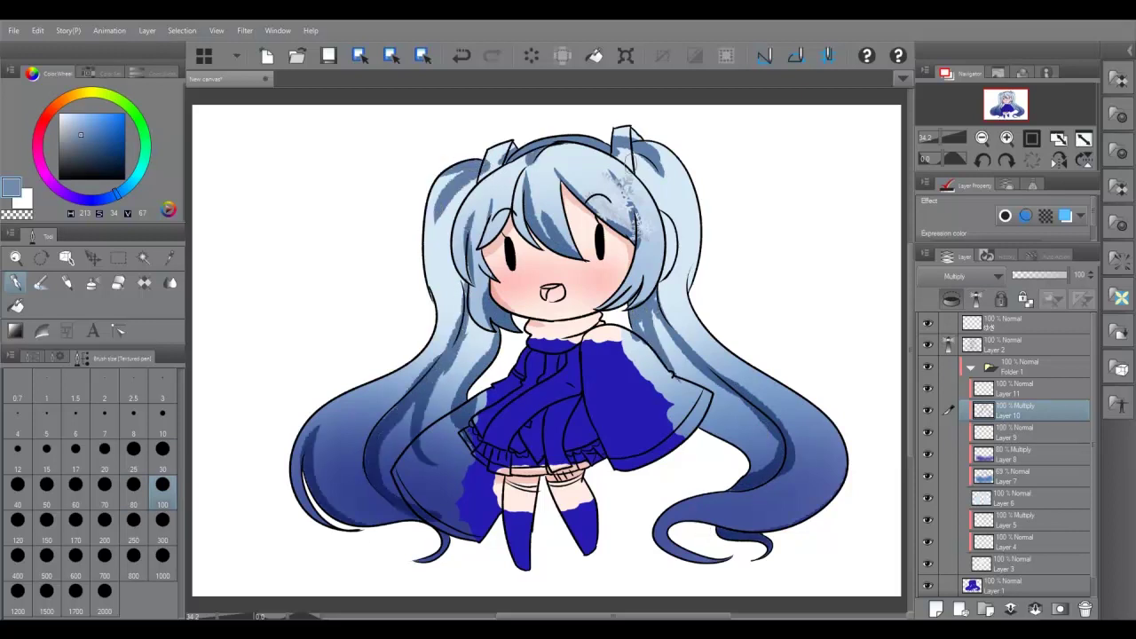
left_click_drag(626, 156, 661, 226)
left_click_drag(680, 152, 675, 206)
left_click_drag(453, 262, 460, 286)
left_click_drag(480, 177, 449, 275)
left_click_drag(524, 153, 512, 196)
left_click_drag(609, 265, 653, 307)
left_click_drag(636, 183, 656, 283)
left_click_drag(1090, 276, 1048, 275)
Airbrush purple over the top of the hair at size 1000 on a new clipped layer, set to Multiply at 65% opacity
left_click(936, 609)
left_click(60, 197)
left_click(91, 282)
left_click(162, 569)
mouse_move(586, 169)
left_mouse_down()
mouse_move(497, 284)
mouse_move(621, 204)
left_mouse_up()
left_click(973, 276)
left_click(964, 306)
left_click_drag(1068, 276, 1047, 276)
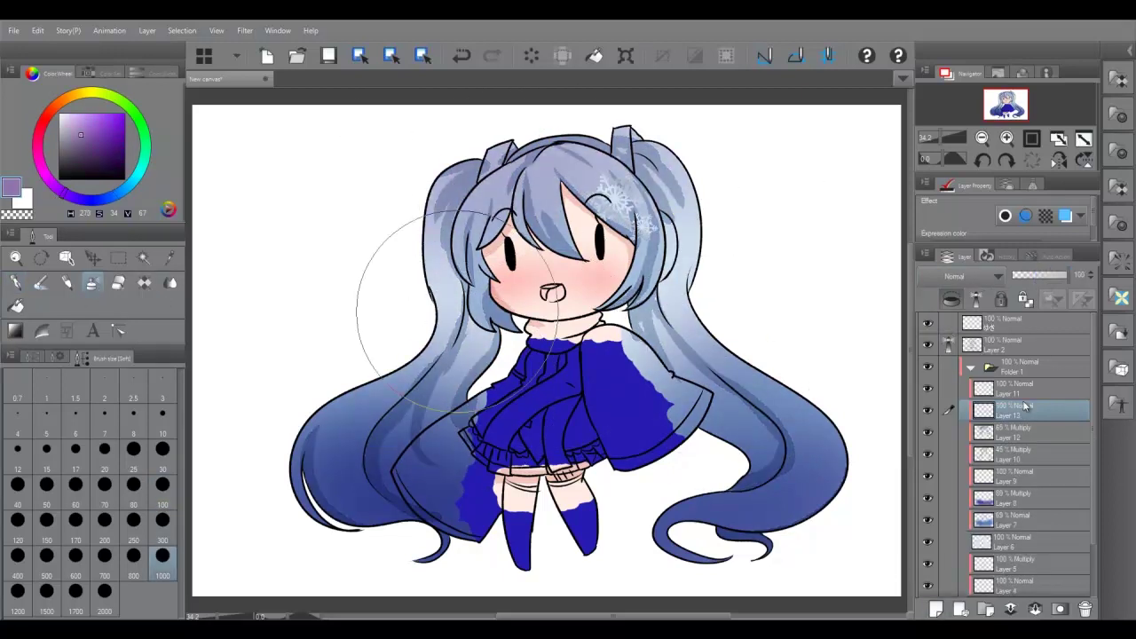
Paint the mouth on a new layer at size 10 with white teeth, a dark red interior and a pink tongue
key("ctrl+shift+n")
left_click(16, 258)
key("ctrl+plus")
key("p")
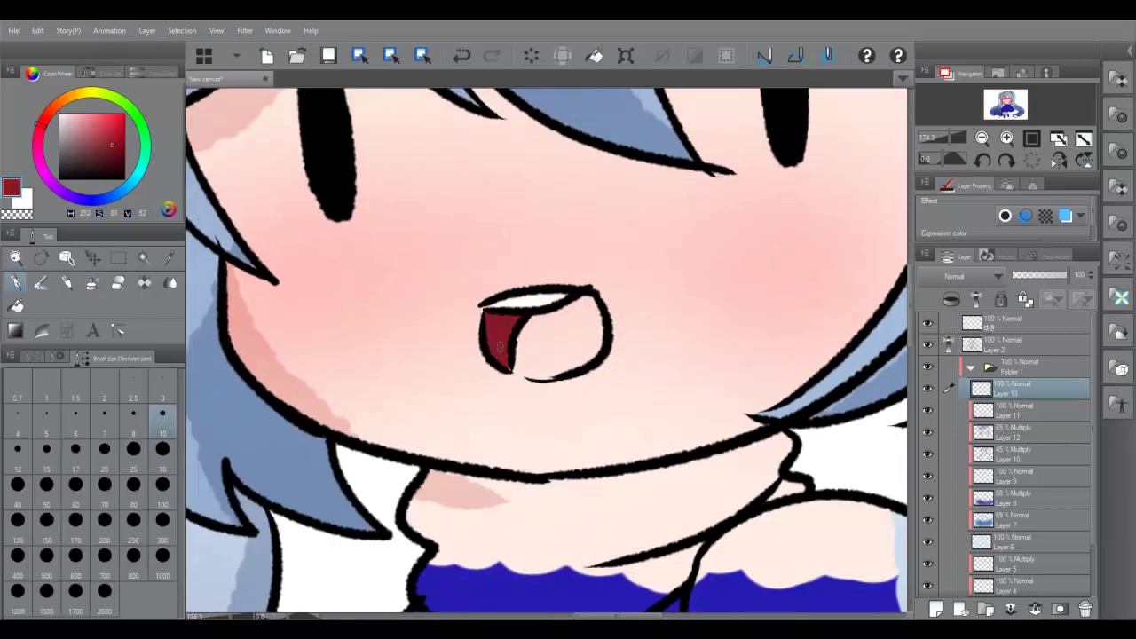
mouse_move(512, 367)
left_mouse_down()
mouse_move(531, 336)
mouse_move(573, 367)
mouse_move(577, 356)
mouse_move(526, 328)
mouse_move(588, 304)
left_mouse_up()
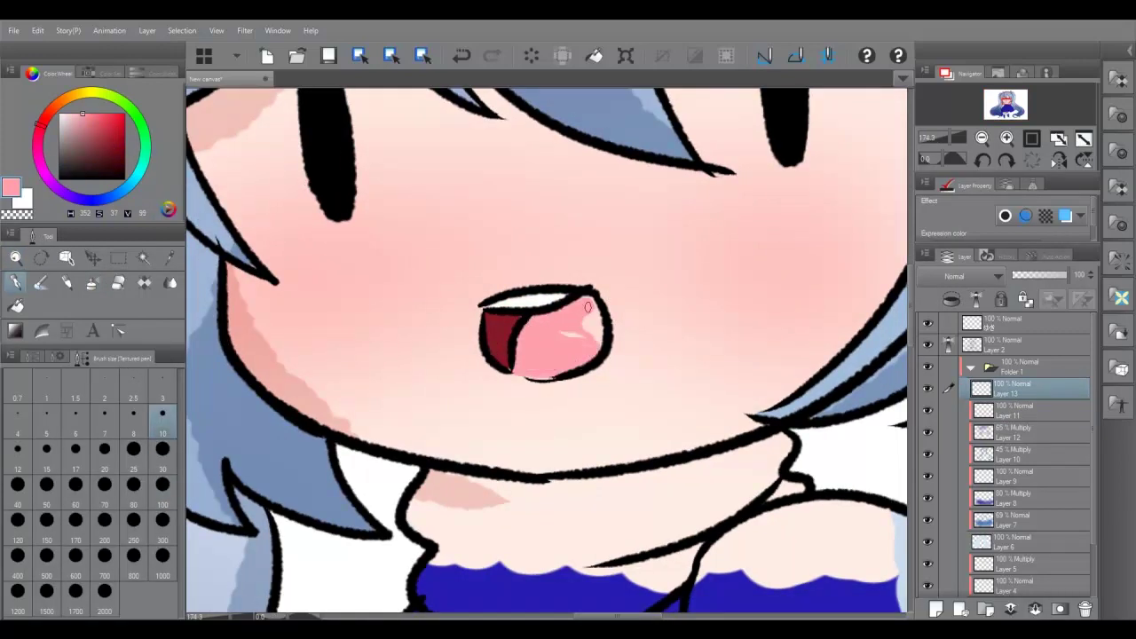
Select the scarf areas, fill them with white on a new layer and deselect
key("ctrl+0")
key("ctrl+shift+n")
key("w")
left_click(533, 400)
left_click(618, 335, "shift")
left_click(182, 30)
left_click(58, 114)
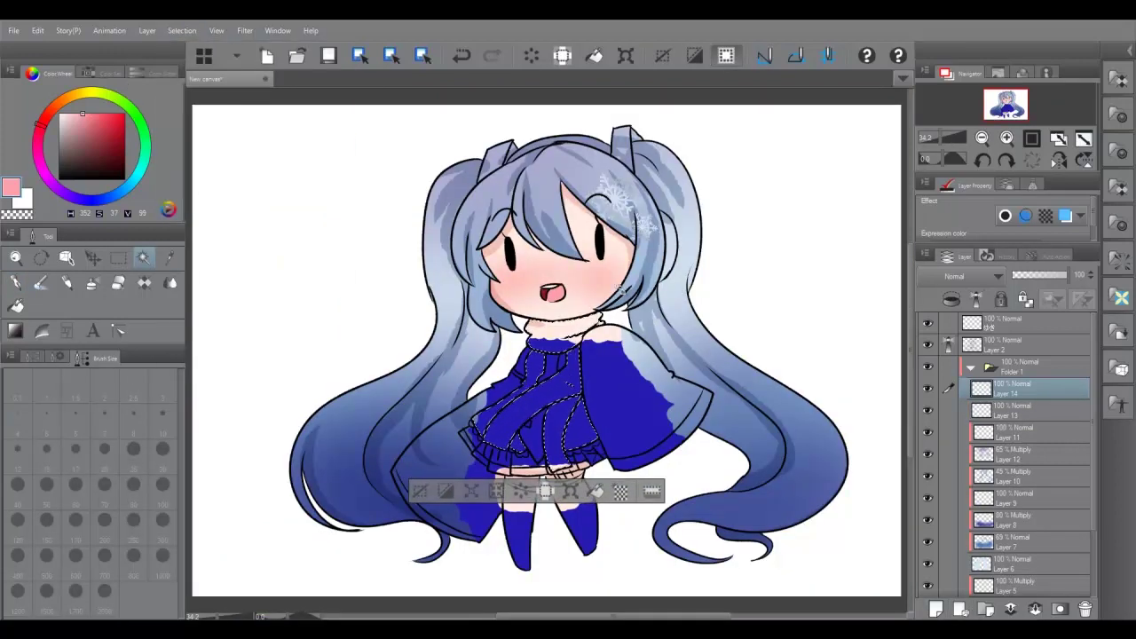
left_click(595, 55)
left_click(662, 55)
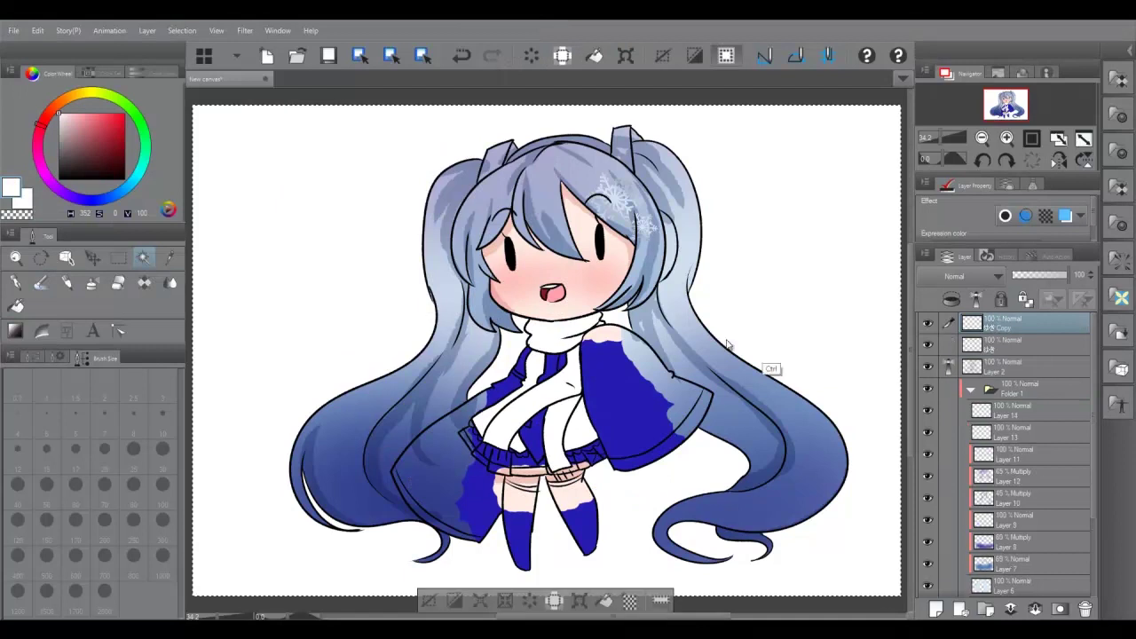
Move the ゆき copy into Folder 1, place its snowflake on the scarf's end and fill it with blue
left_click_drag(1032, 425, 1013, 391)
left_click(983, 388, "ctrl")
left_click(96, 201)
left_click(108, 132)
left_click(92, 258)
left_click_drag(314, 197, 490, 435)
key("alt+Delete")
Shade the scarf with light blue at size 80 on a new clipped layer and lower its opacity to 46%
left_click(935, 609)
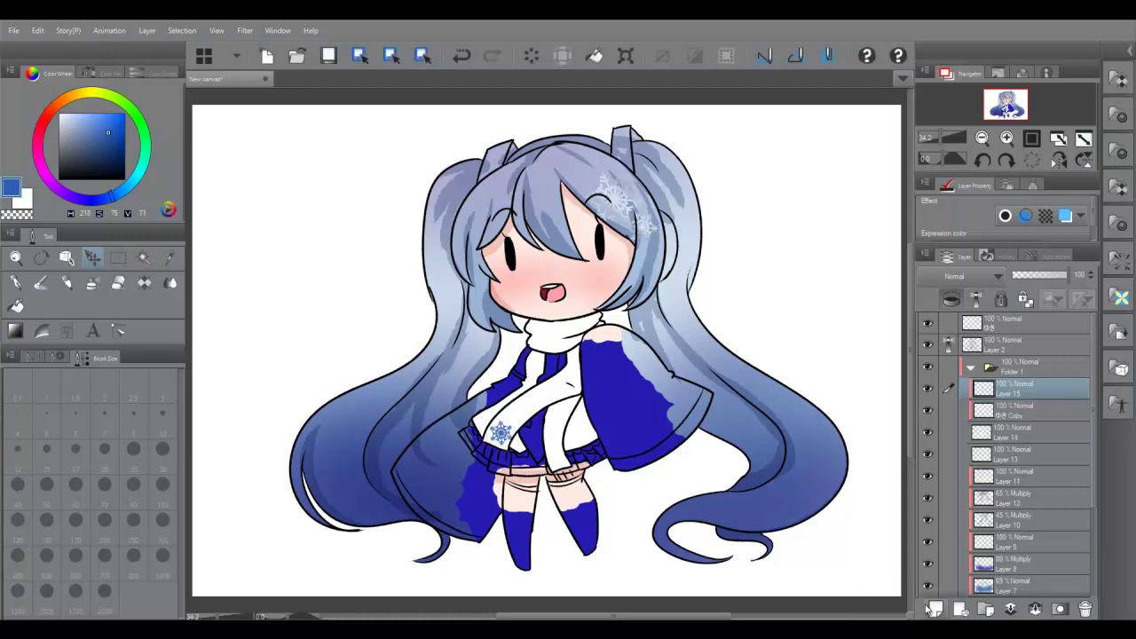
left_click(84, 124)
left_click(15, 282)
left_click(162, 449)
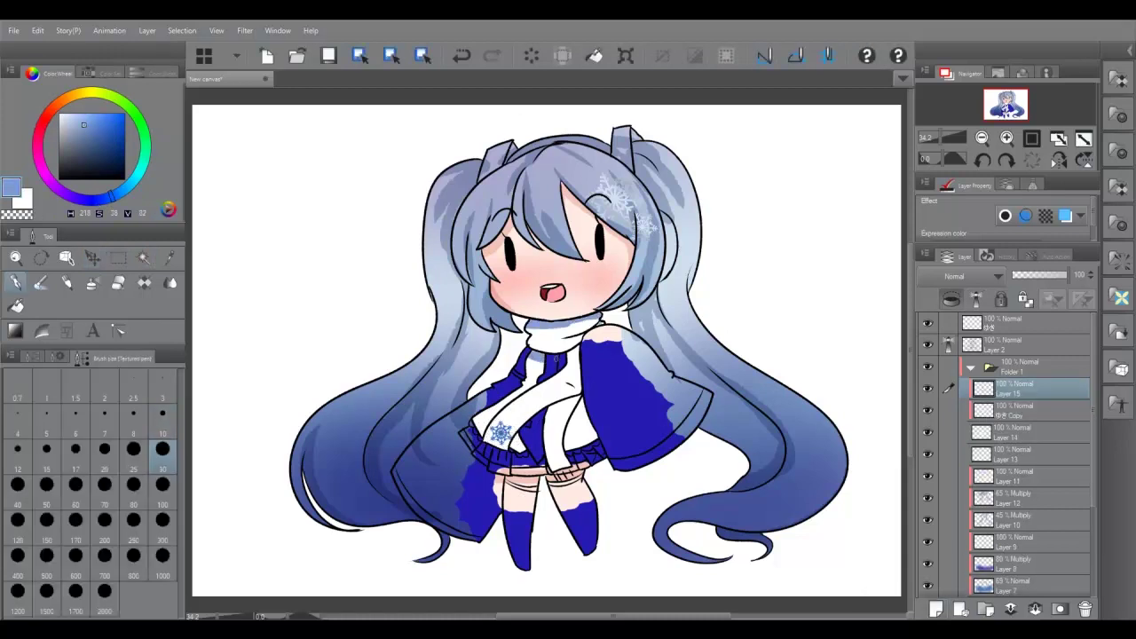
left_click(133, 484)
left_click_drag(568, 387, 572, 457)
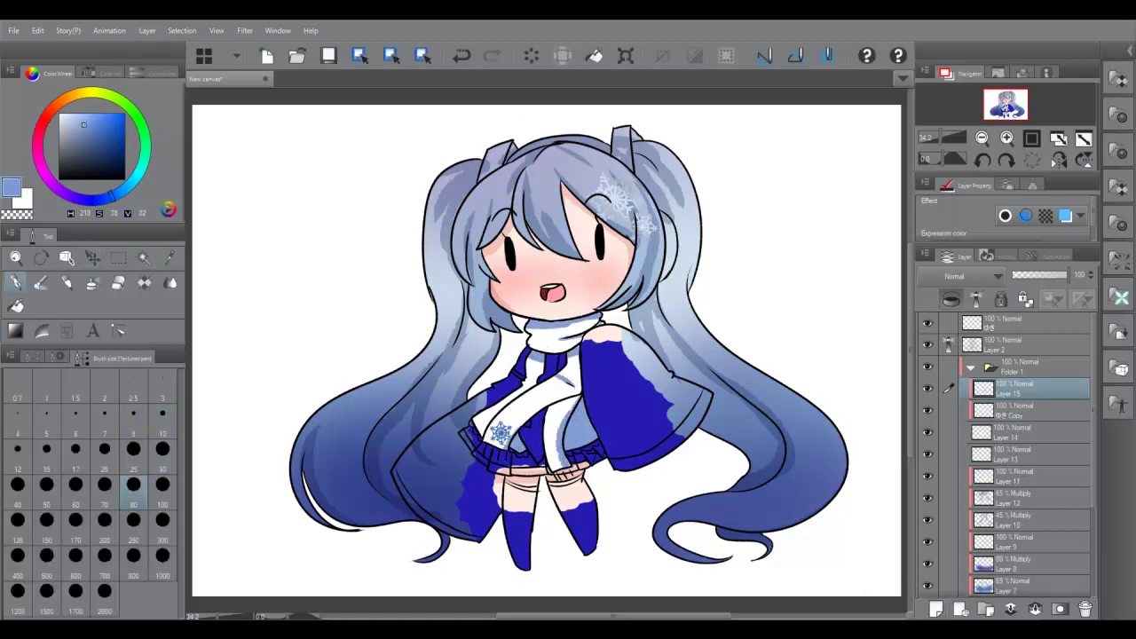
left_click(1041, 276)
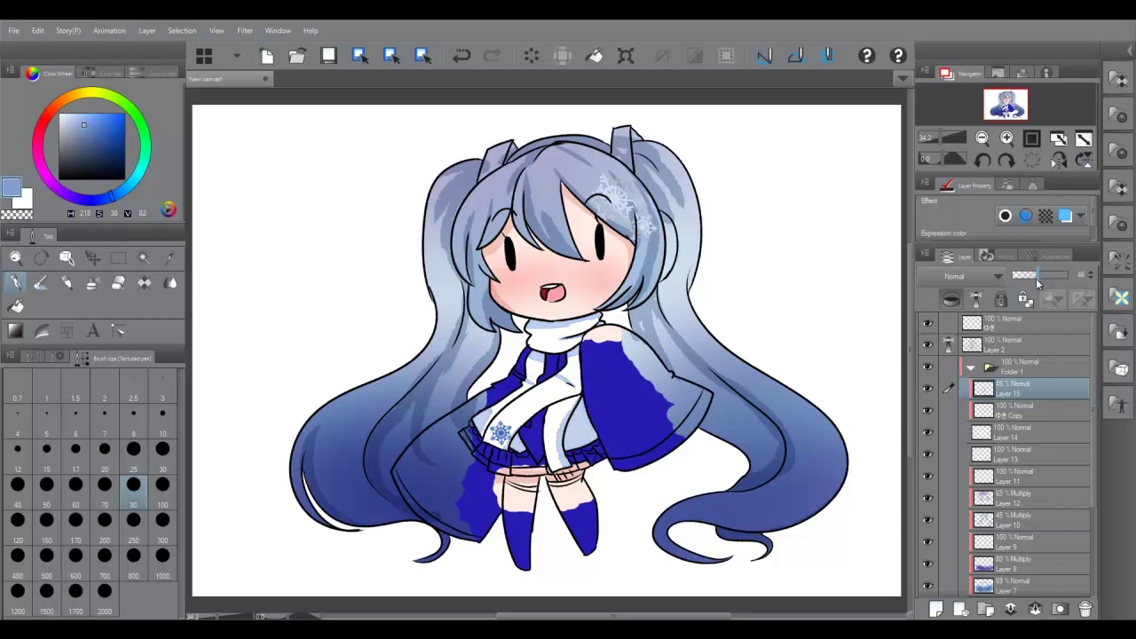
Select the tie and the scalloped skirt trim, fill them with blue on a new layer and deselect
key("w")
left_click(1021, 432)
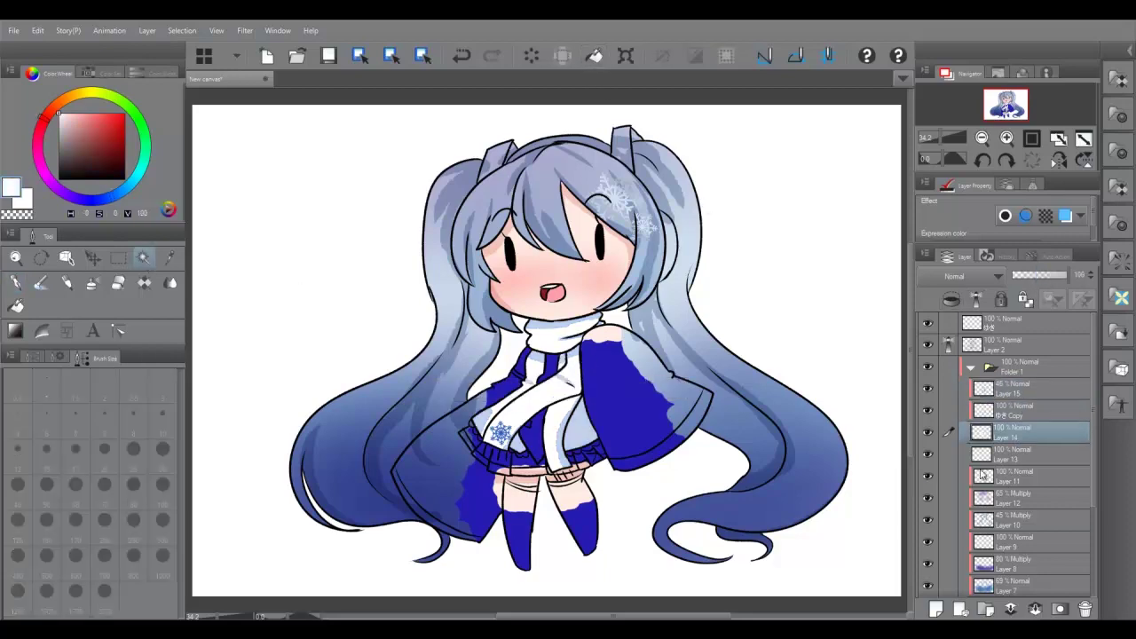
left_click(1012, 387)
key("ctrl+shift+n")
left_click(554, 450, "ctrl")
left_click(143, 257)
left_click(558, 395)
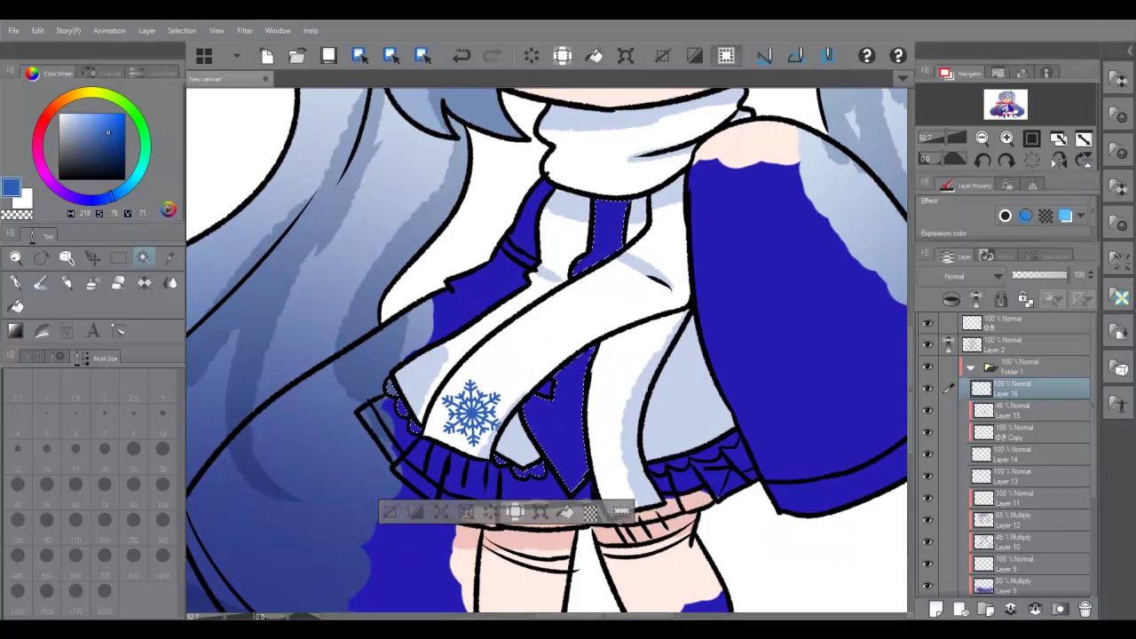
left_click(701, 458, "shift")
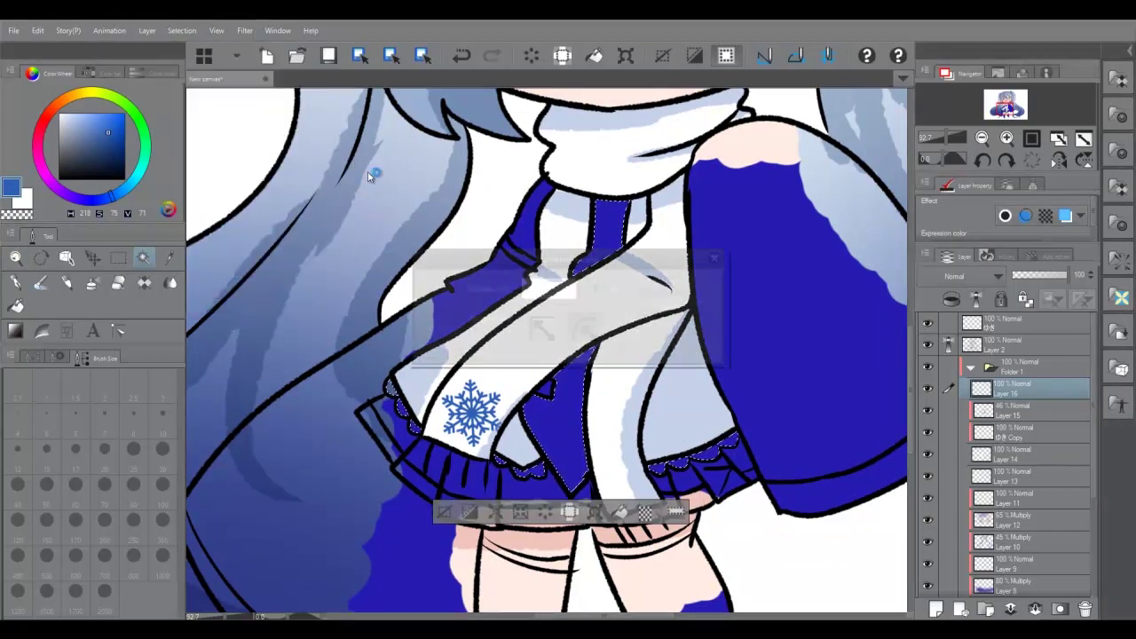
key("alt+BackSpace")
key("ctrl+d")
Fill the exposed upper arm beside the scarf with a sampled skin pink on a new layer and deselect
key("ctrl+shift+n")
left_click(546, 539, "alt")
left_click(526, 229)
key("alt+BackSpace")
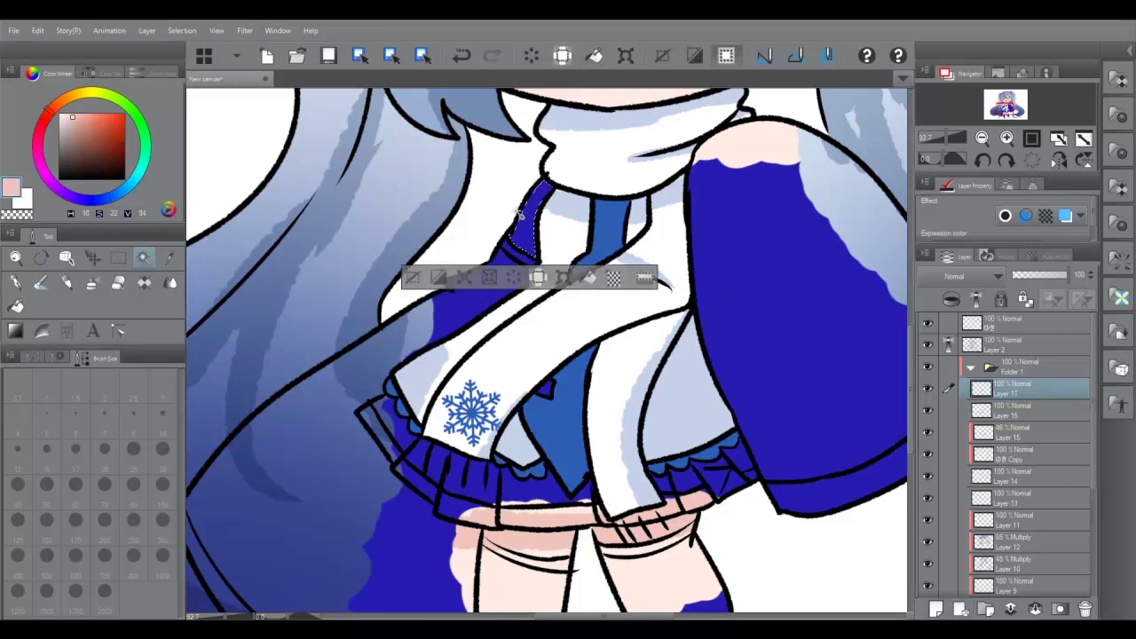
key("ctrl+d")
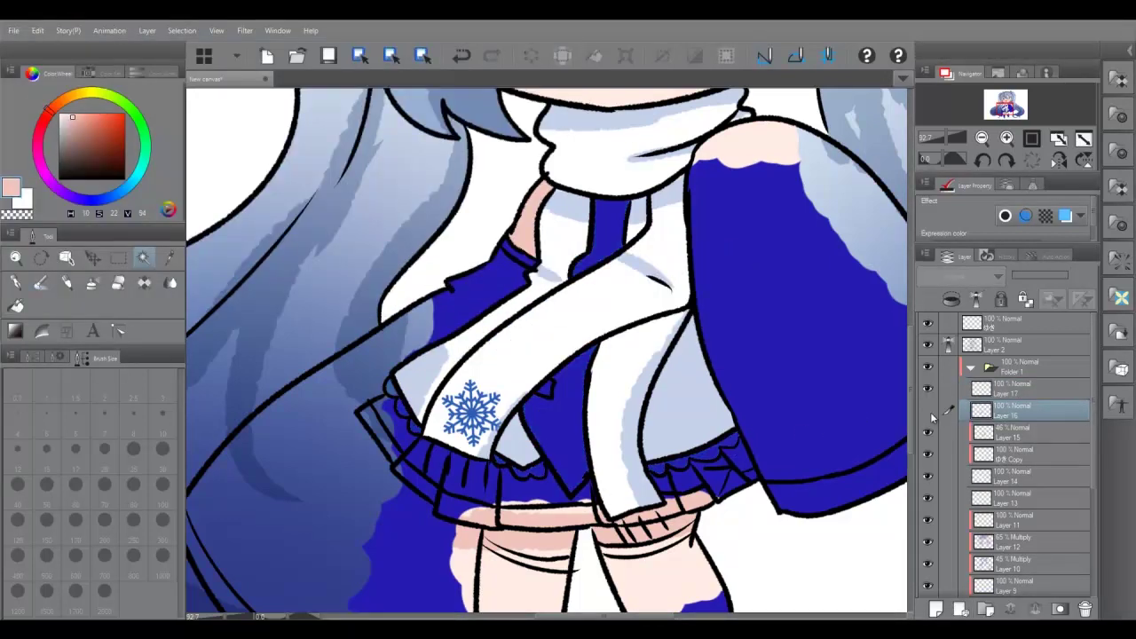
Shade the tie with a darker blue on a new layer clipped to the blue fill
key("ctrl+shift+n")
left_click(432, 232, "alt")
key("p")
left_click(499, 206, "alt")
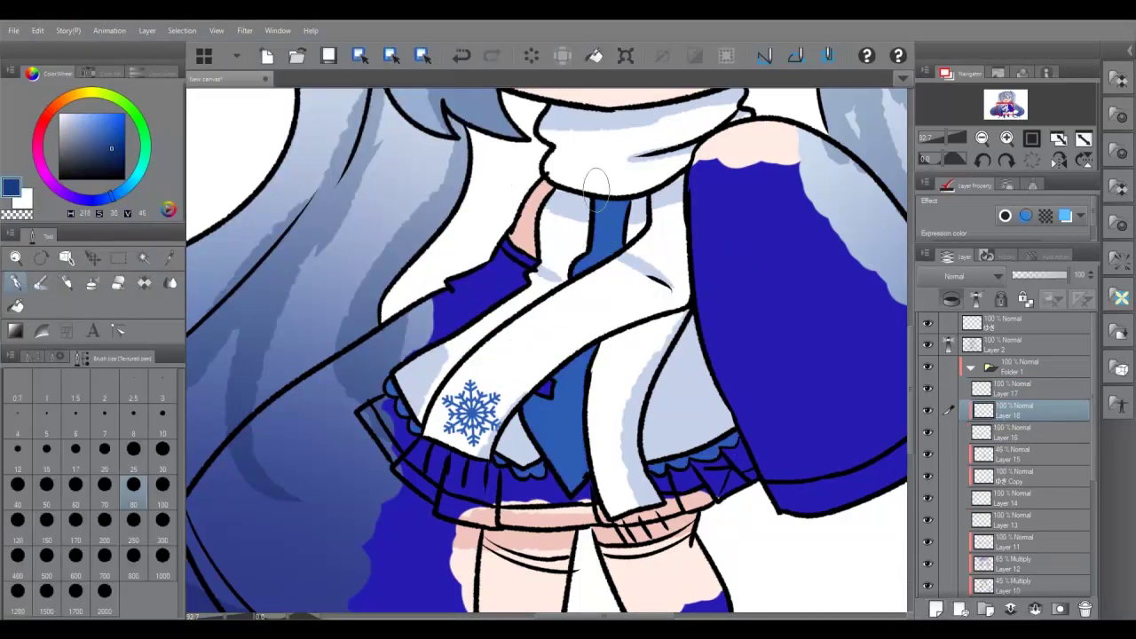
Fill the small shape beside the tie below the scarf with very dark navy on a new layer
left_click(936, 608)
key("w")
left_click(547, 388)
Select the sleeves, skirt pleats and socks, fill them with light grey on a new layer and deselect
key("ctrl+0")
key("ctrl+shift+n")
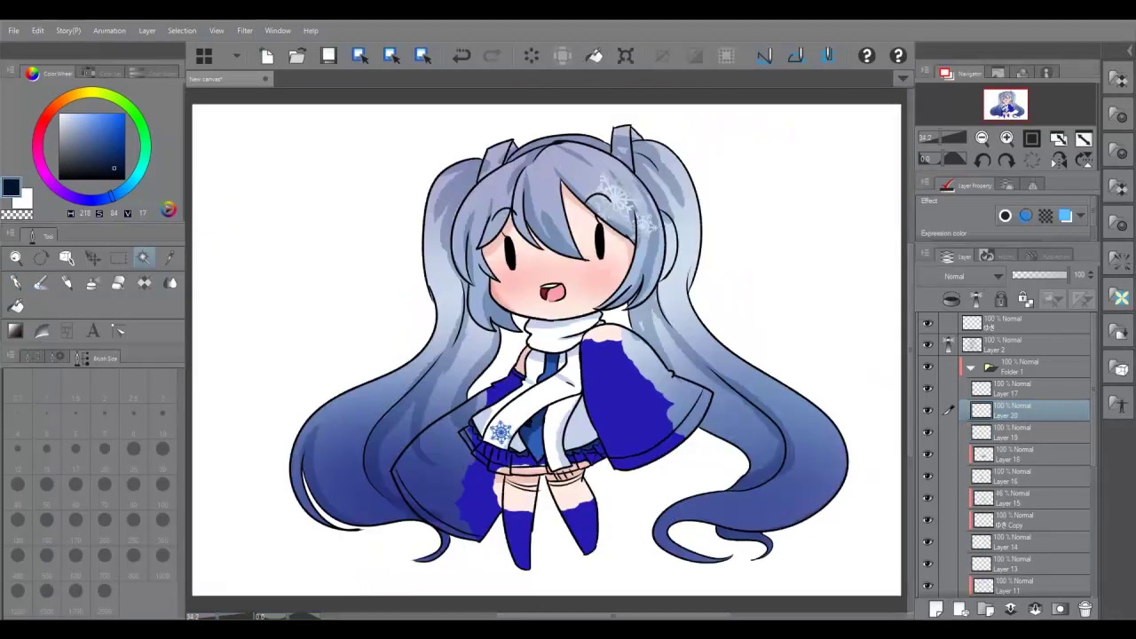
left_click(499, 380)
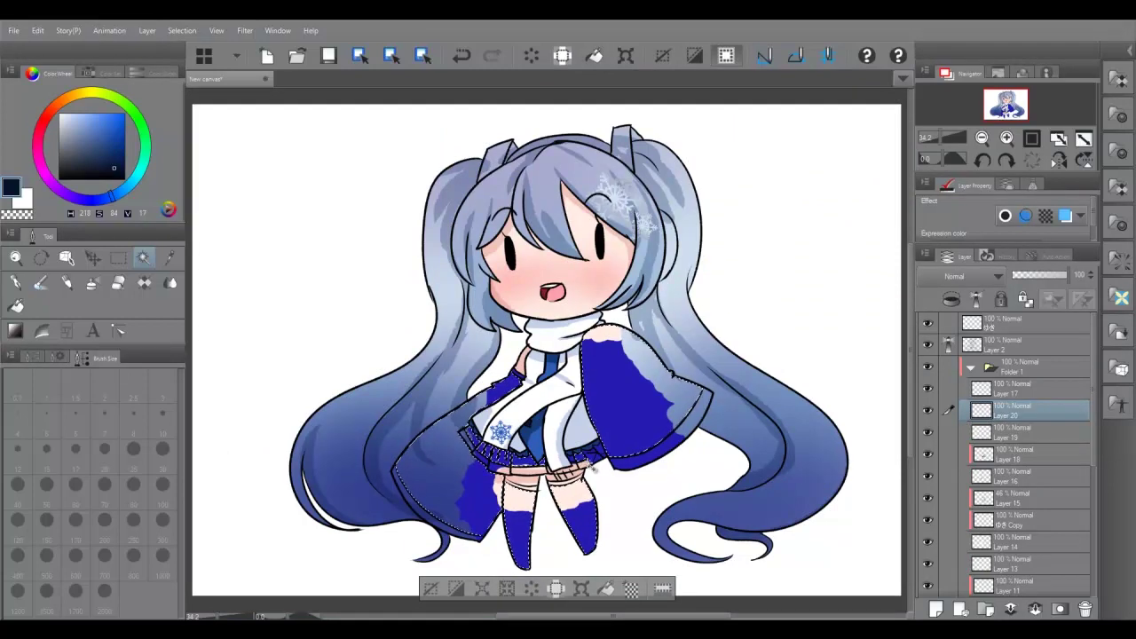
left_click(182, 31)
left_click(227, 170)
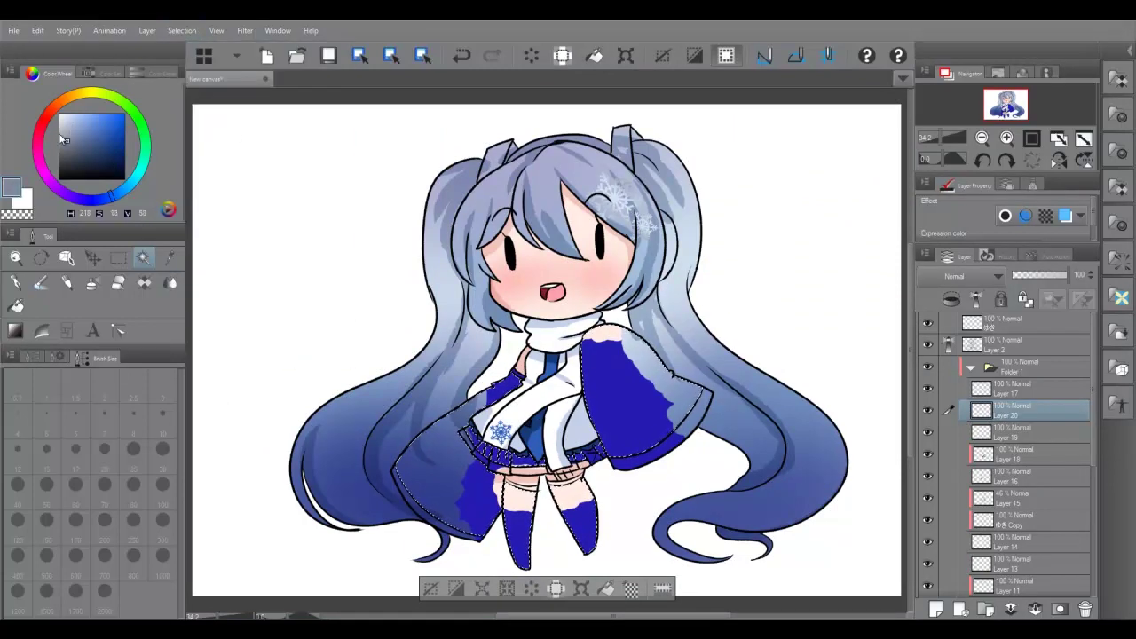
left_click(59, 131)
left_click(595, 56)
left_click(663, 56)
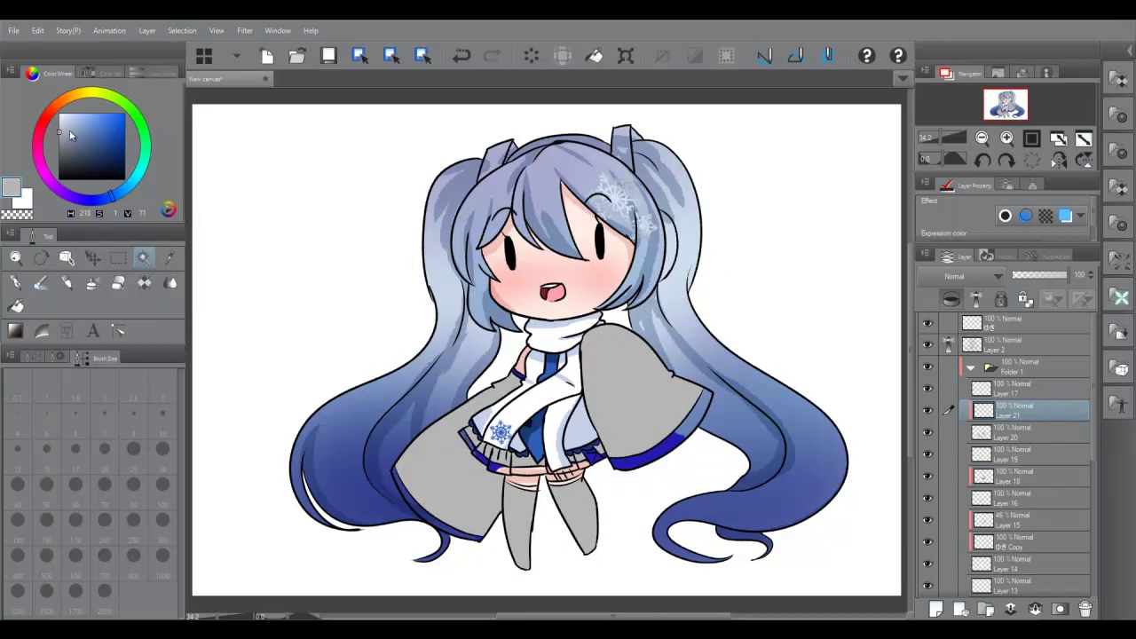
Airbrush darker shading on the grey sleeves and socks on a clipped layer, setting it to Darker color at 65% opacity
left_click(69, 141)
left_click(91, 282)
left_click(163, 484)
mouse_move(395, 479)
left_mouse_down()
mouse_move(462, 408)
mouse_move(511, 381)
left_mouse_up()
left_click(162, 520)
left_click_drag(461, 470, 475, 515)
left_click_drag(572, 497, 582, 546)
mouse_move(622, 381)
left_mouse_down()
mouse_move(675, 355)
mouse_move(639, 337)
left_mouse_up()
left_click(972, 276)
left_click(954, 347)
mouse_move(1068, 276)
left_mouse_down()
mouse_move(1041, 277)
mouse_move(1052, 277)
left_mouse_up()
scroll(981, 276, "down", 10)
scroll(981, 276, "up", 18)
Deepen the sleeve shading with soft strokes on a new clipped layer set to Multiply
key("ctrl+shift+n")
left_click_drag(526, 384, 498, 497)
left_click_drag(586, 355, 675, 418)
scroll(973, 276, "down", 3)
Paint pale blue highlights on the grey clothing at size 80 on a new clipped Screen layer at 38% opacity
left_click(935, 608)
left_click(66, 112)
key("p")
left_click(134, 484)
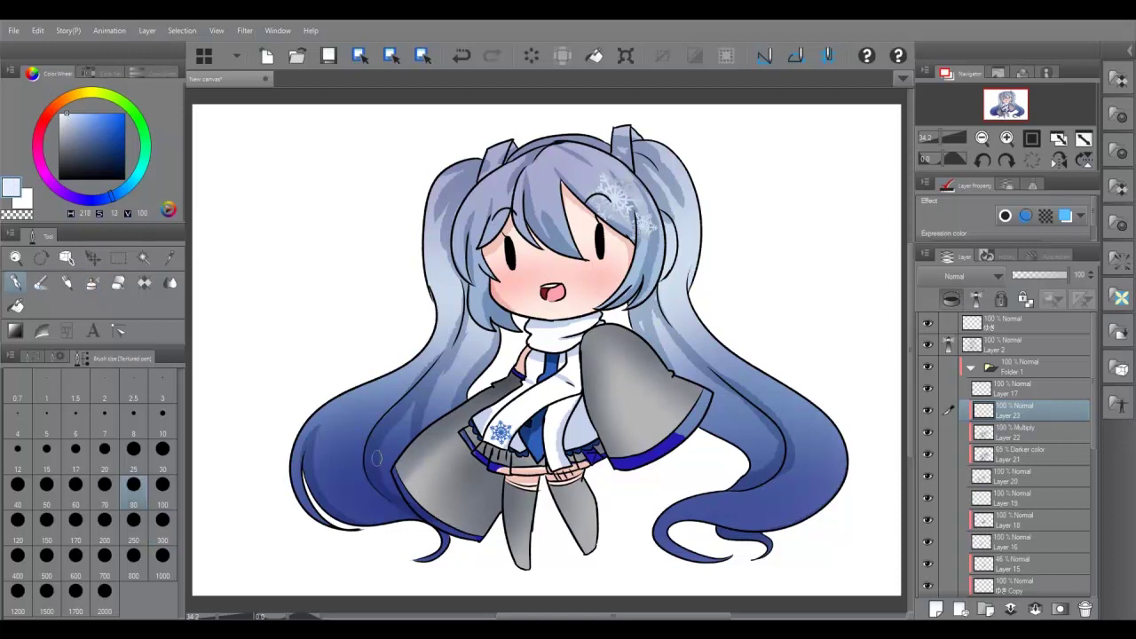
left_click_drag(401, 480, 427, 487)
mouse_move(607, 336)
left_mouse_down()
mouse_move(684, 444)
mouse_move(597, 349)
left_mouse_up()
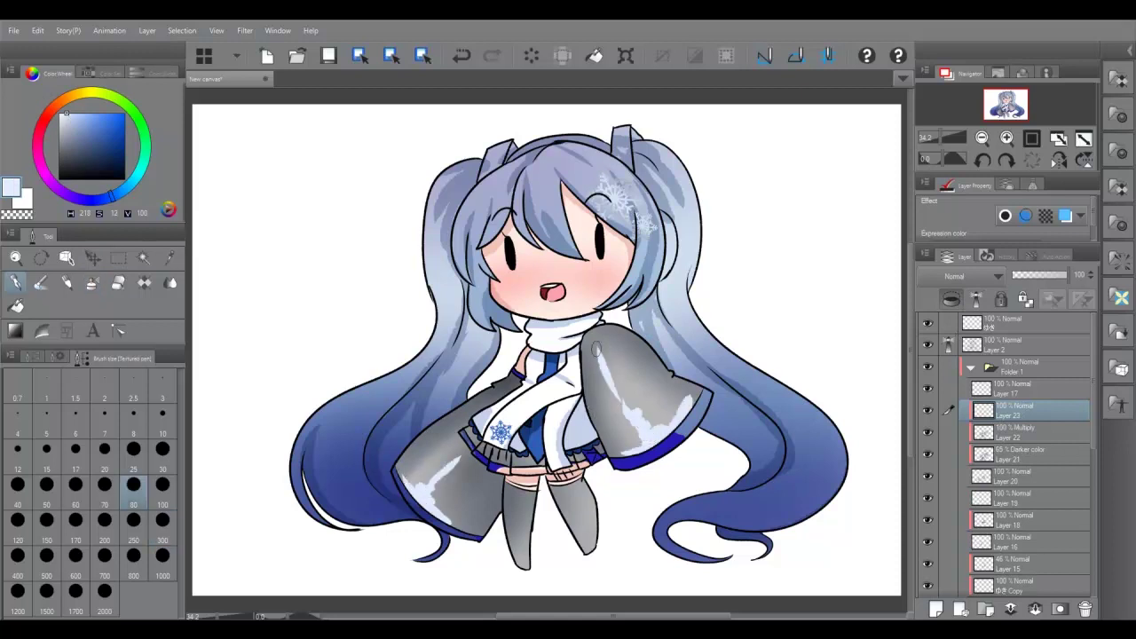
left_click_drag(1070, 274, 1034, 274)
Select the trims of the sleeves, skirt and socks, fill them with dark blue on a new layer and deselect
key("ctrl+shift+n")
key("w")
left_click(468, 407)
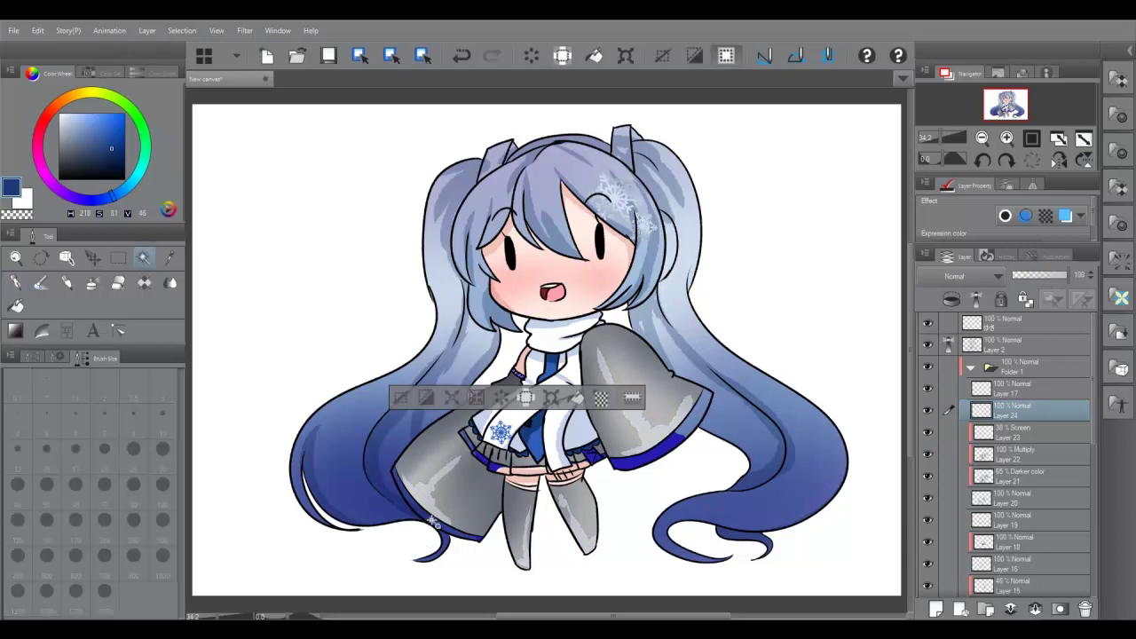
left_click(444, 515)
left_click(673, 453)
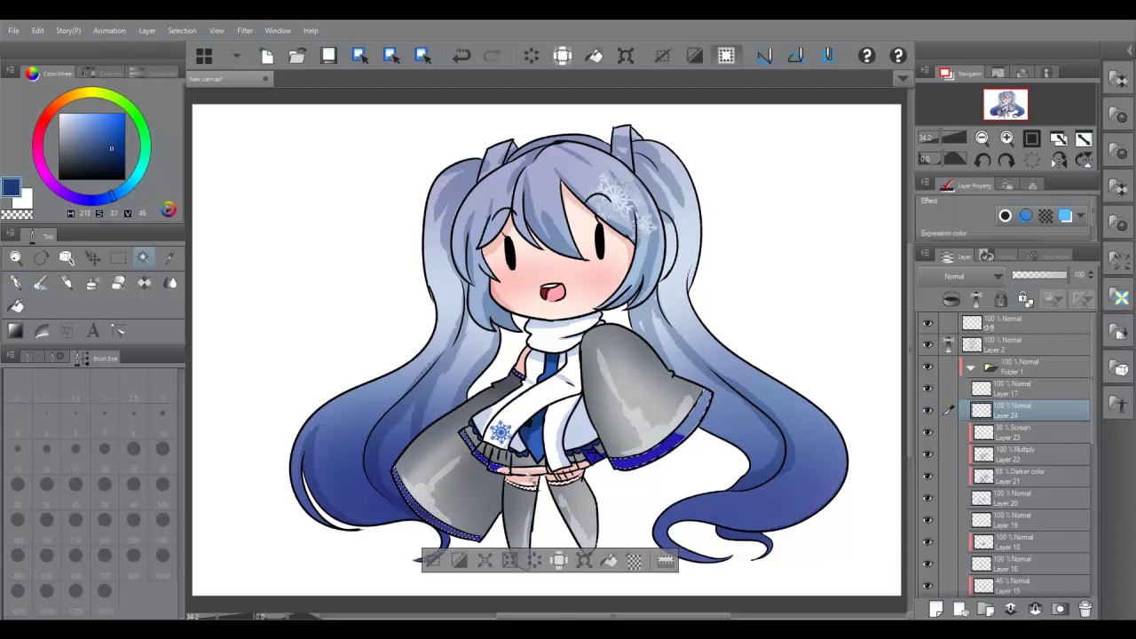
left_click(555, 468)
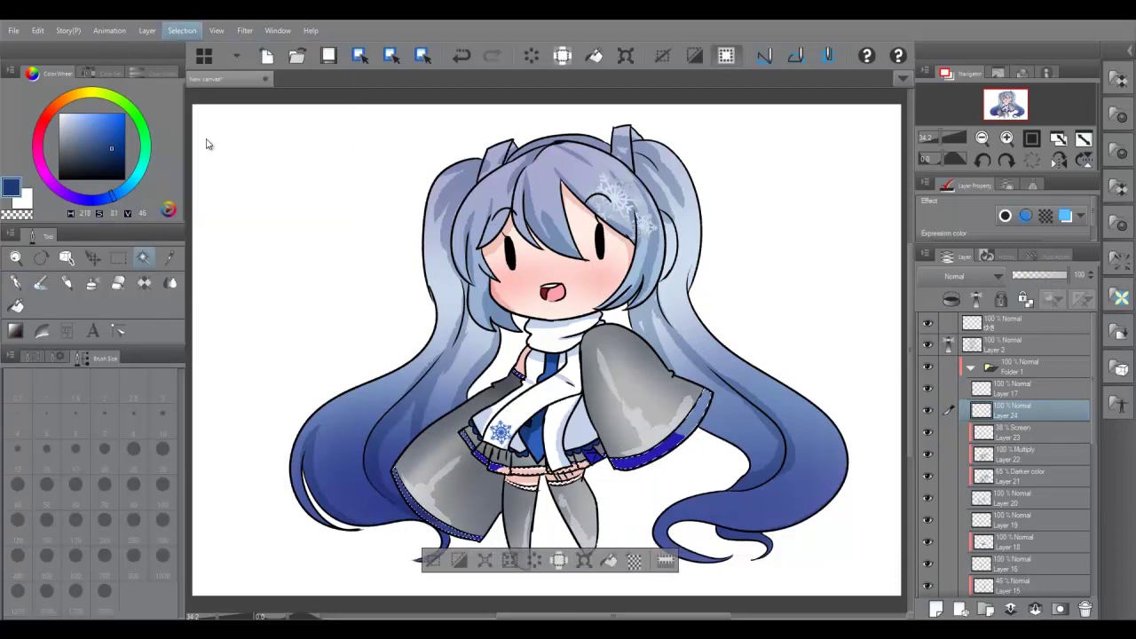
left_click(597, 456)
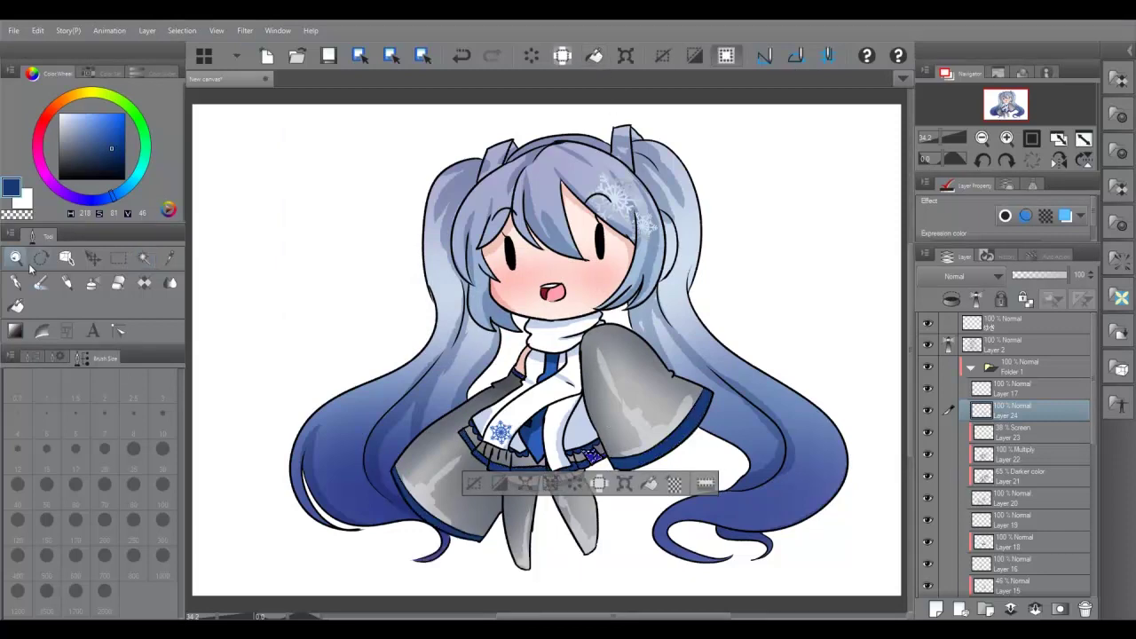
scroll(597, 456, "up", 10)
key("ctrl+d")
Paint the unfilled triangular fold of the skirt dark grey with the pen at size 30
key("p")
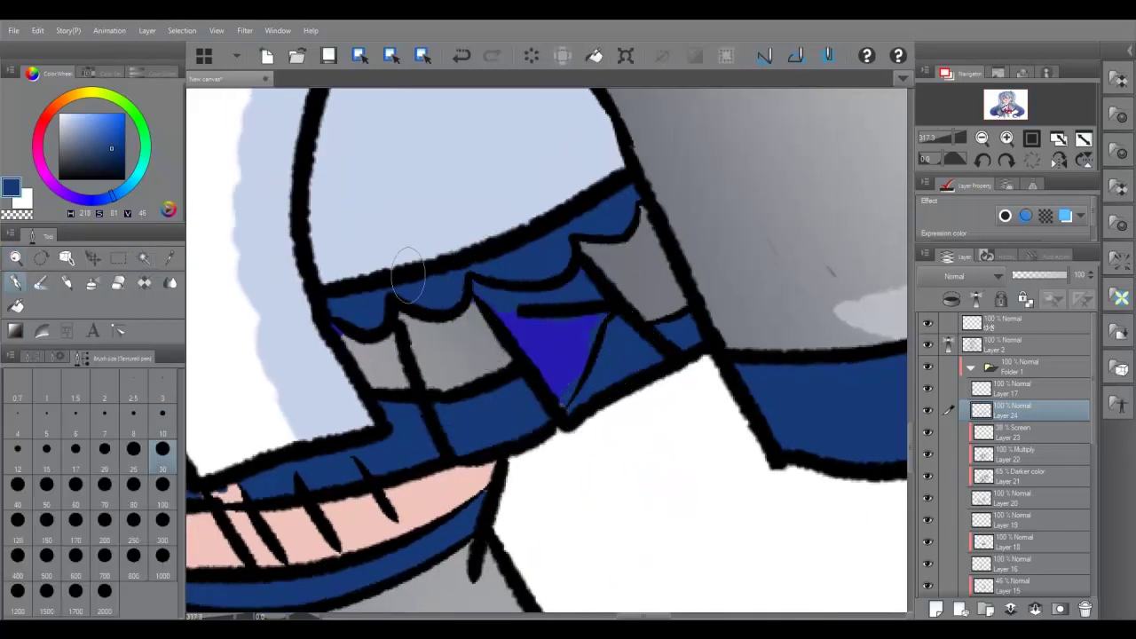
left_click_drag(541, 326, 569, 356)
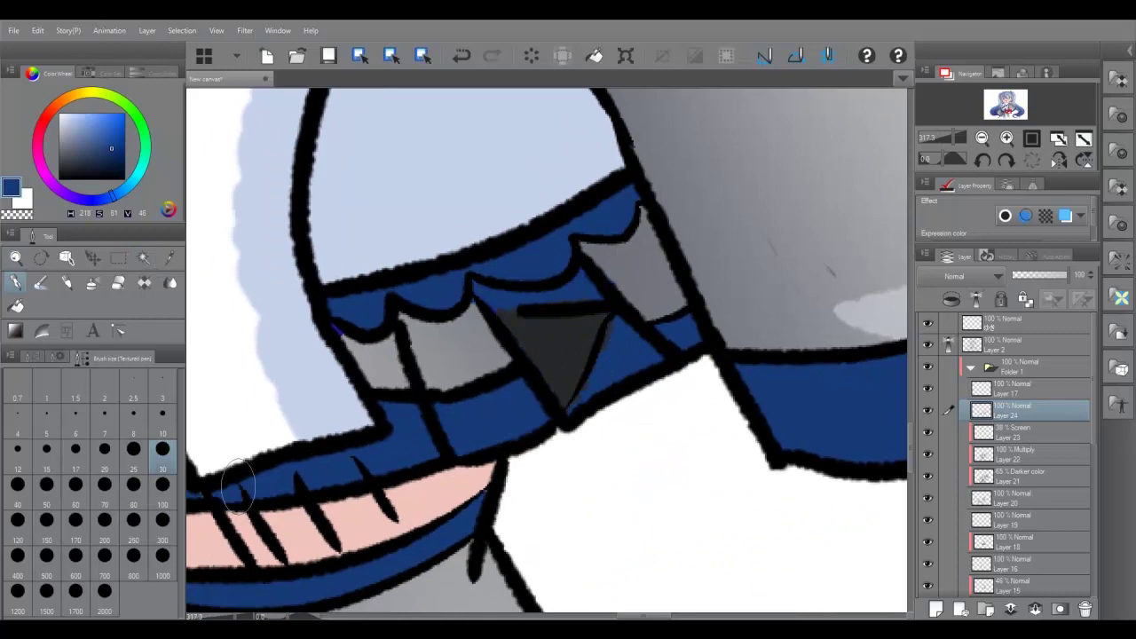
scroll(238, 484, "down", 10)
Select the hair ties and the headphone, fill them with white on a new layer and deselect
key("ctrl+shift+n")
key("w")
left_click(661, 232)
key("x")
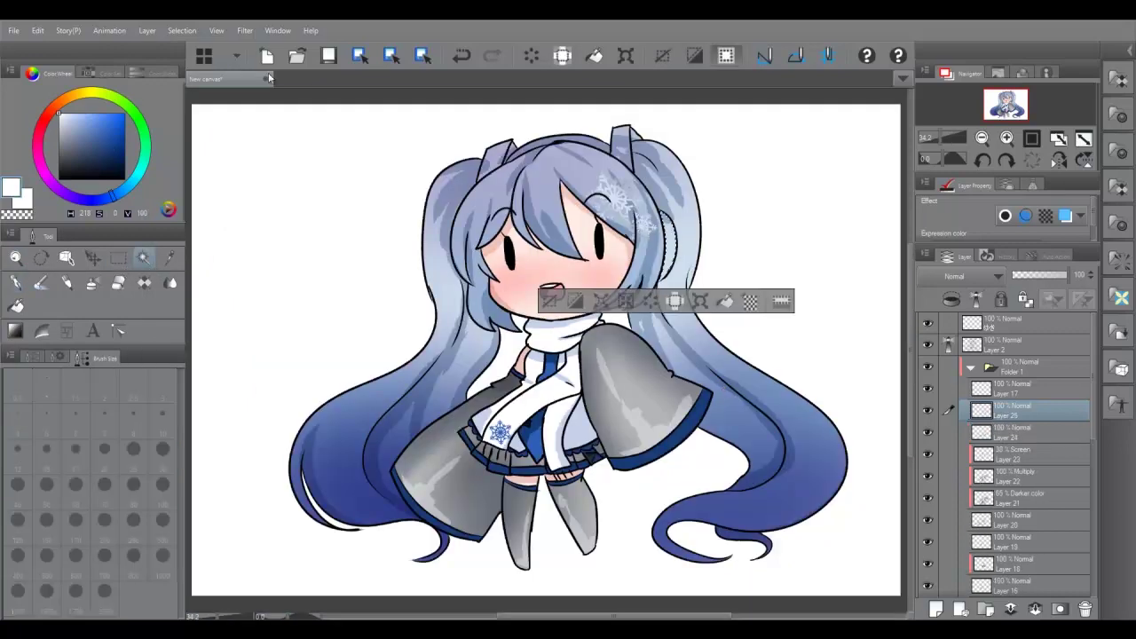
key("alt+BackSpace")
key("ctrl+d")
Paint blue stripes and headphone details on a new clipped layer, and add another clipped layer for pale blue shading
key("ctrl+shift+n")
key("x")
key("p")
key("ctrl+shift+n")
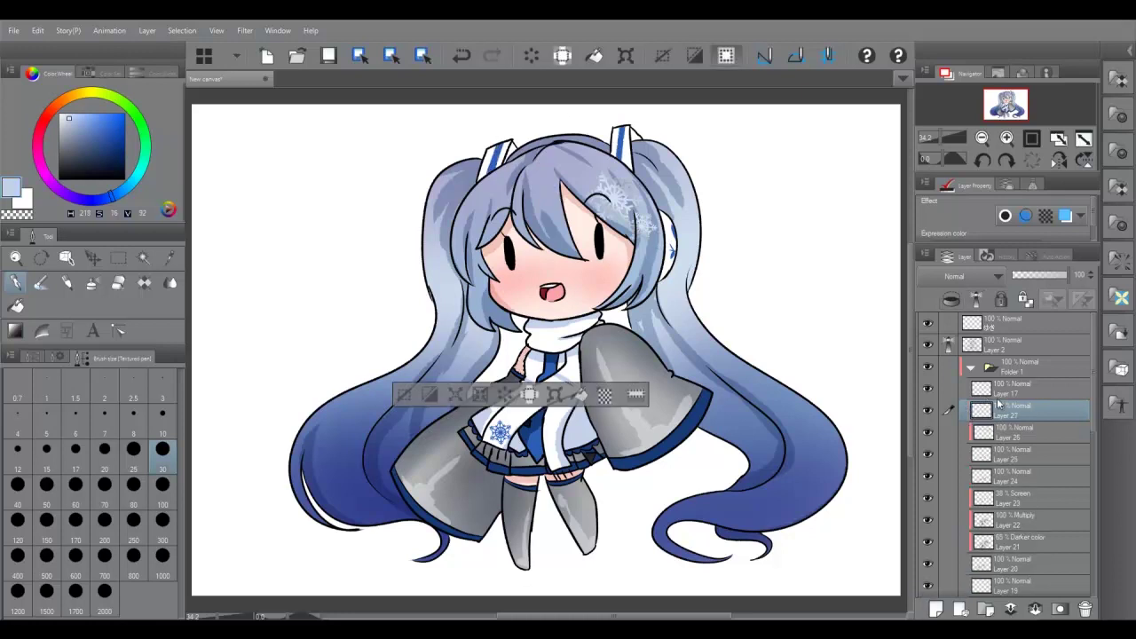
key("ctrl+alt+g")
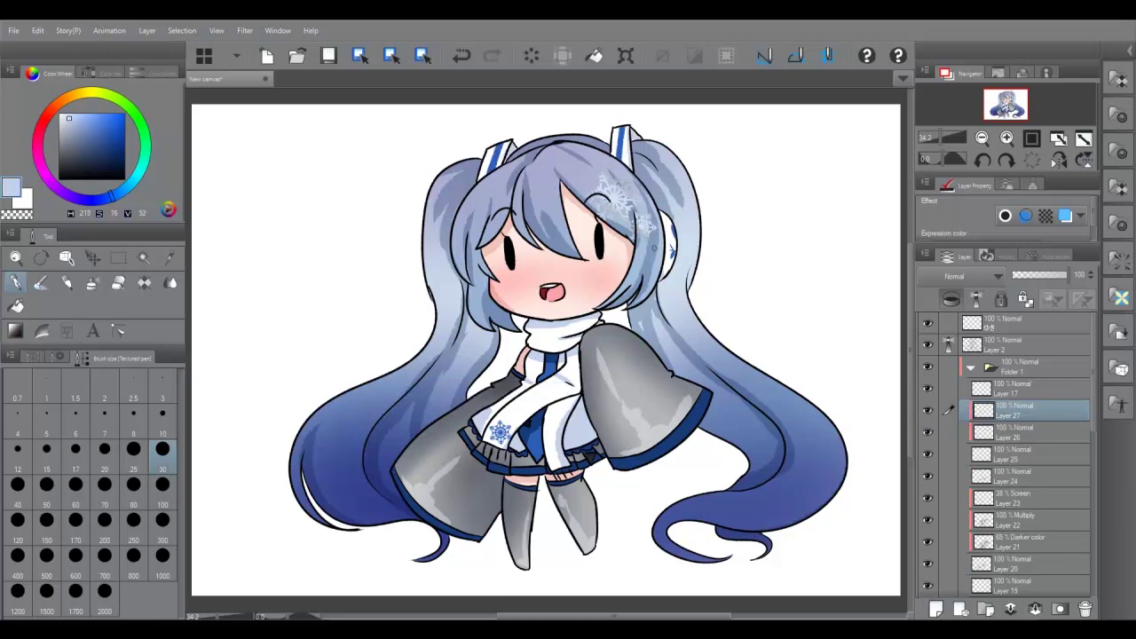
Rearrange the snowflake layers into Folder 1, place a pale snowflake on the tie and keep the rulers hidden
left_click_drag(1012, 520, 1021, 480)
scroll(1003, 444, "down", 3)
left_click_drag(1013, 355, 1003, 492)
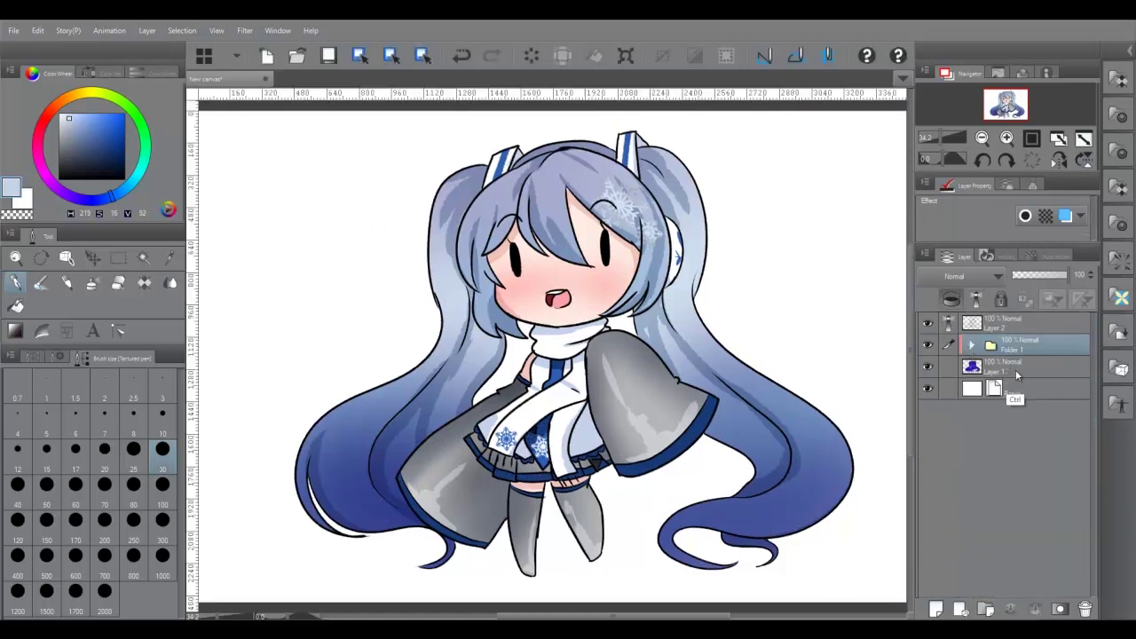
key("ctrl+r")
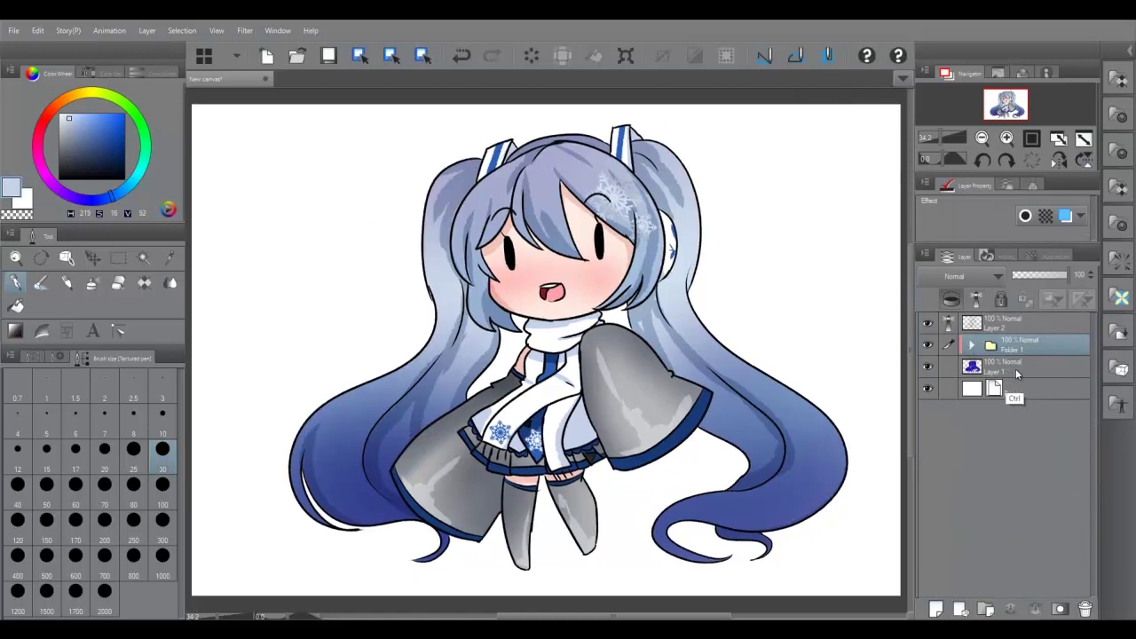
Recolour the line art dark blue through a new clipped layer and merge the artwork into a single layer
right_click(1028, 364)
left_click(931, 464)
key("ctrl+shift+n")
key("ctrl+alt+g")
key("alt+BackSpace")
key("ctrl+e")
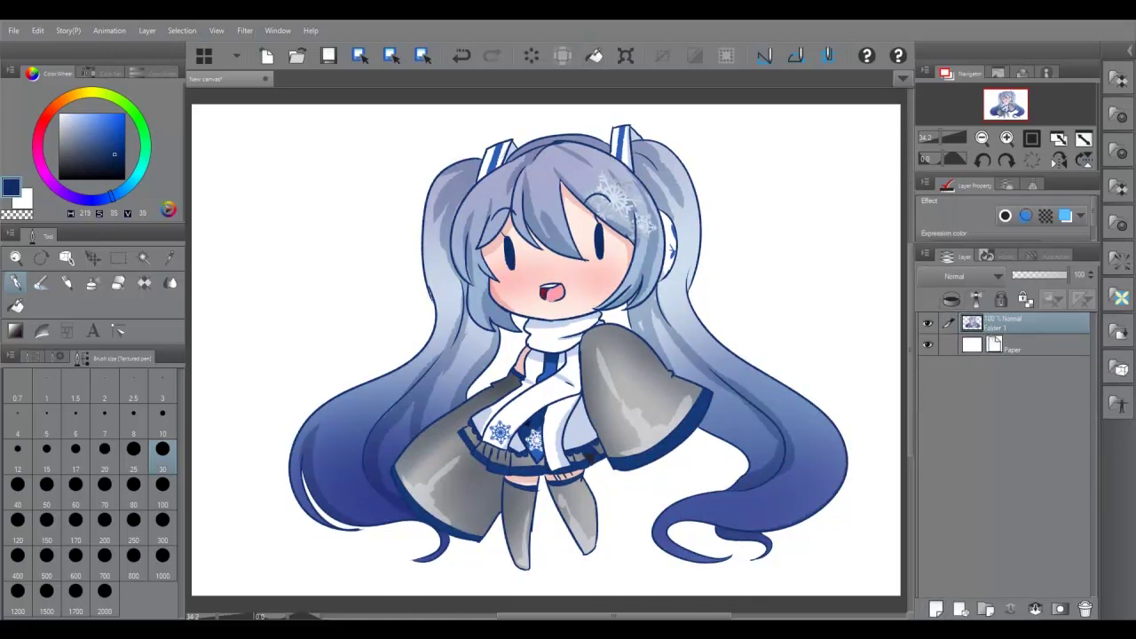
Fill a new layer clipped to the merged artwork with pink and try different blending modes on it
key("alt+BackSpace")
scroll(972, 277, "down", 8)
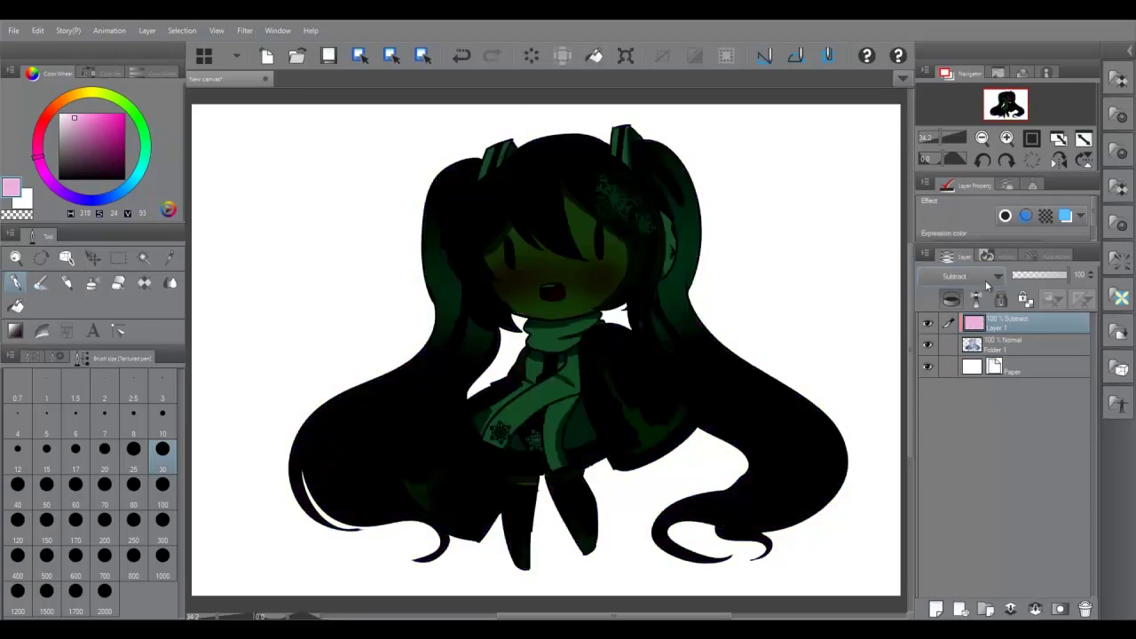